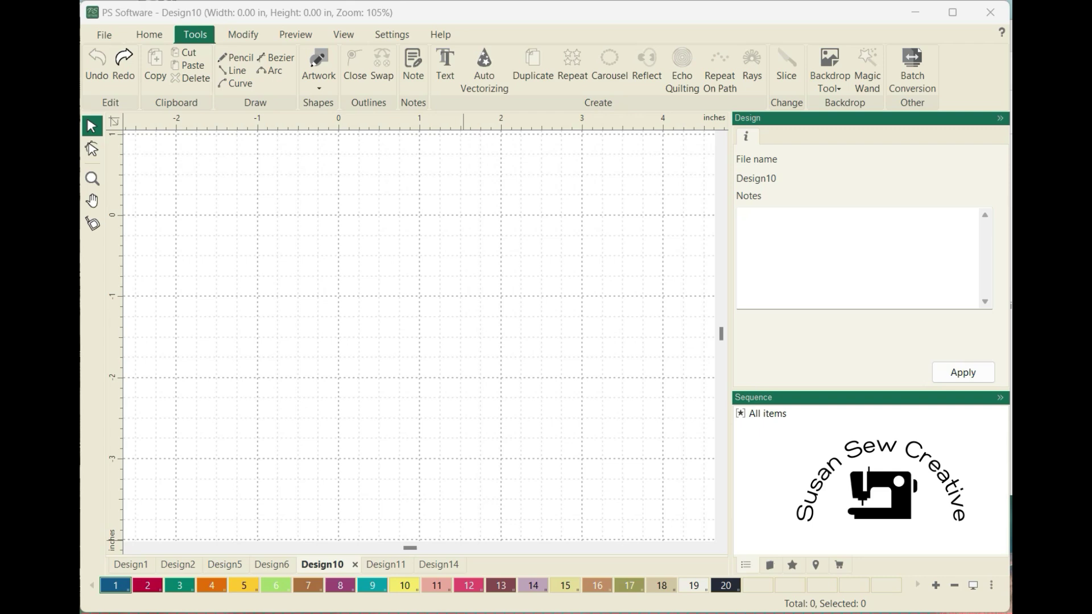
# - Load the image 2024-01-23_16-07-22.png into the Auto Vectorizing wizard
pyautogui.click(483, 72)
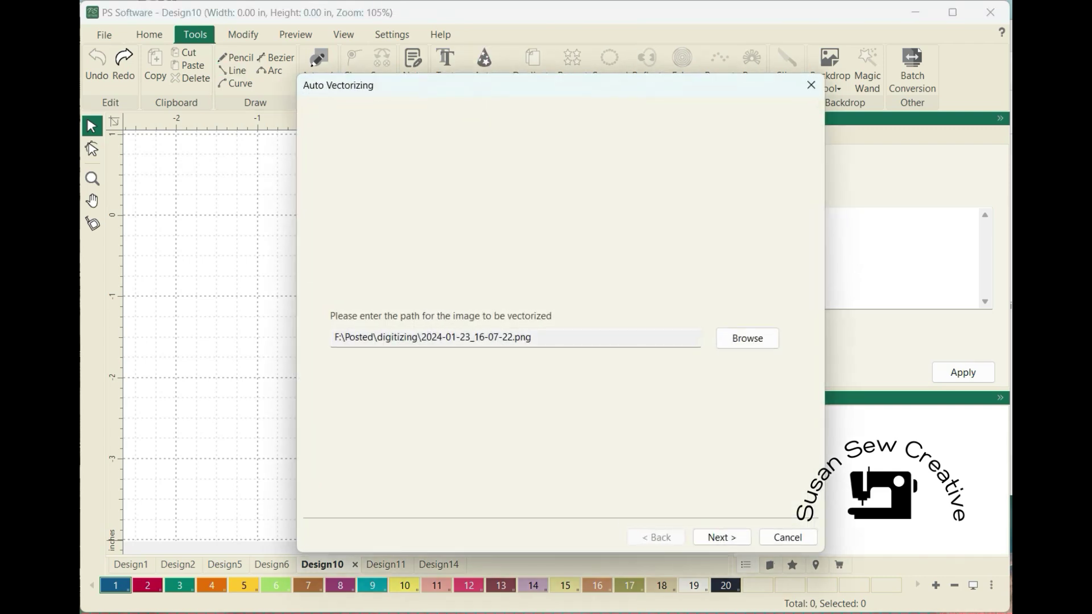
pyautogui.click(747, 339)
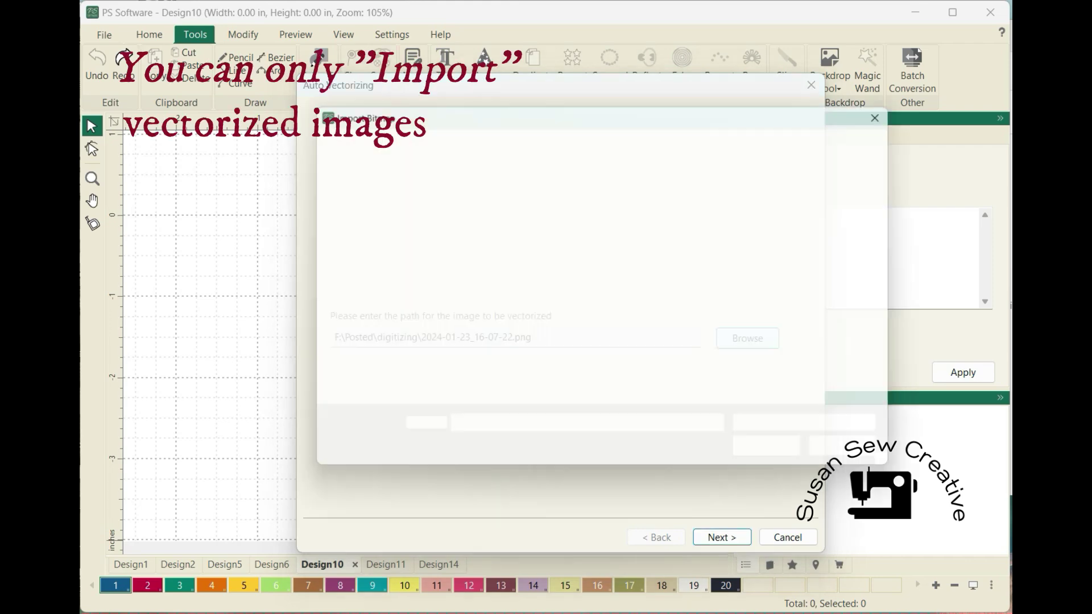
pyautogui.scroll(-5, 705, 284)
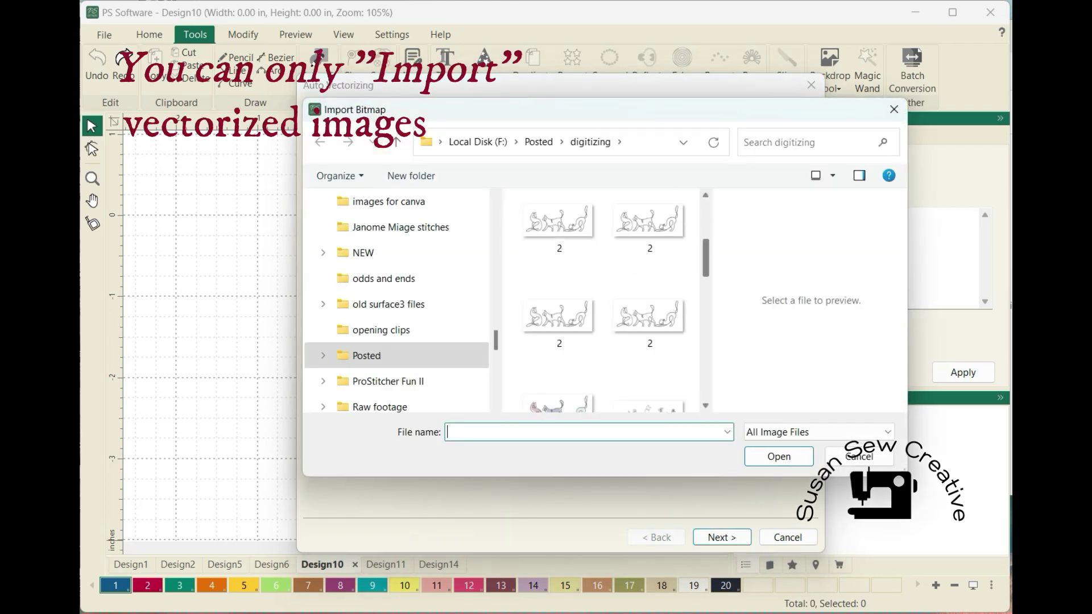
pyautogui.scroll(-8, 606, 300)
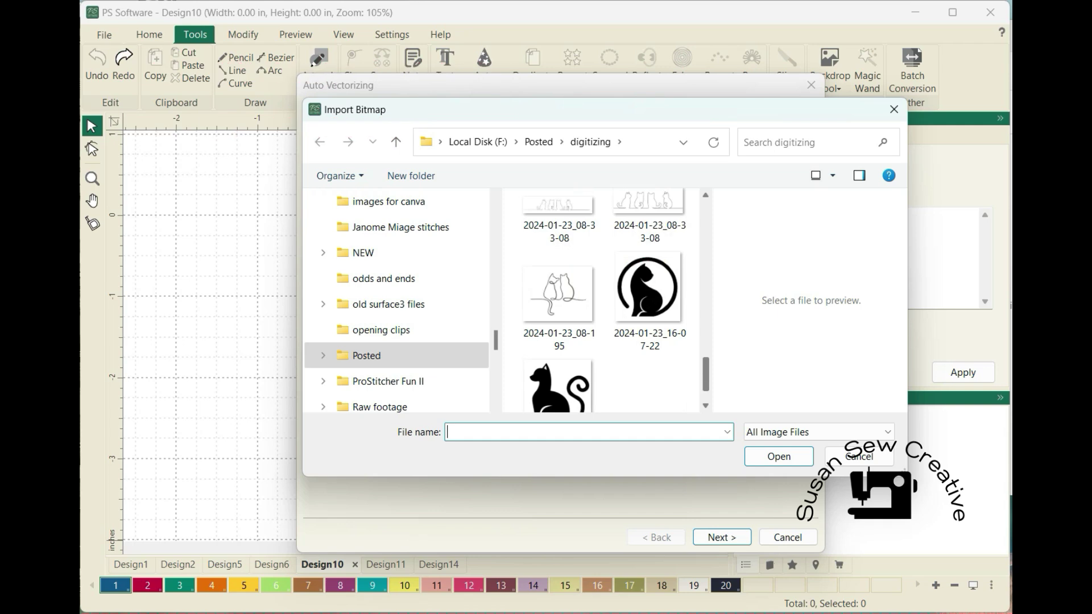
pyautogui.click(648, 300)
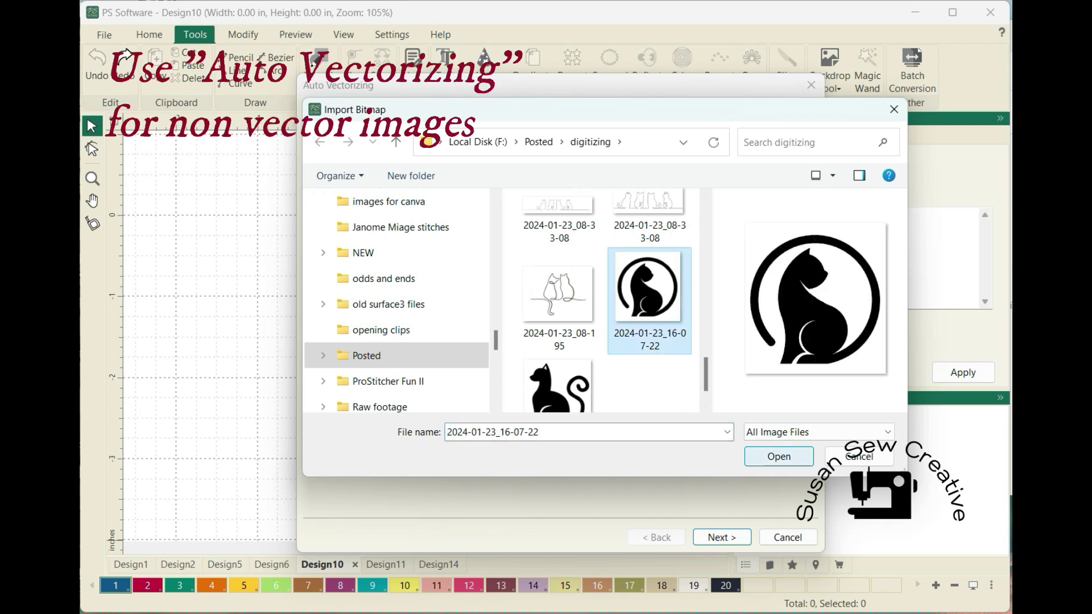
pyautogui.click(779, 457)
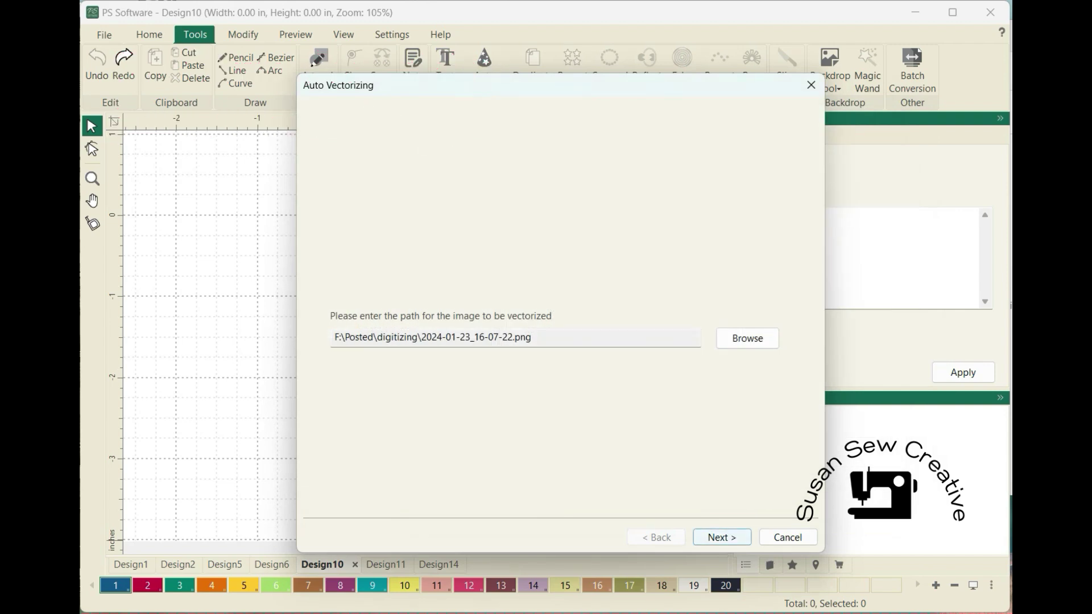
# - Set the image width to 6 inches and continue to the Color reduction step
pyautogui.click(721, 538)
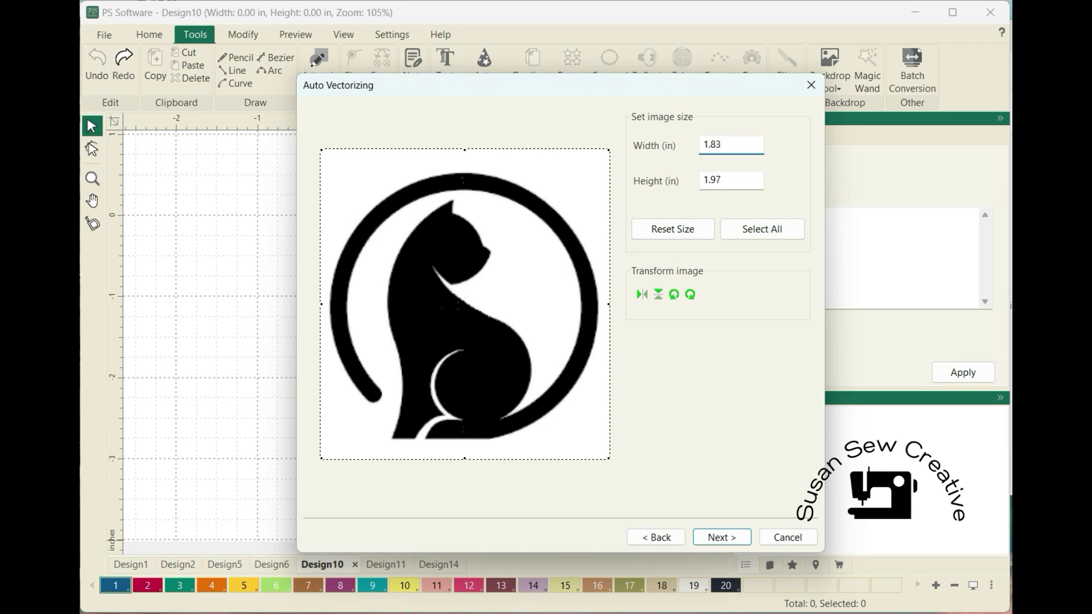
pyautogui.press('BackSpace')
pyautogui.press('BackSpace')
pyautogui.press('BackSpace')
pyautogui.press('BackSpace')
pyautogui.write('6')
pyautogui.click(721, 537)
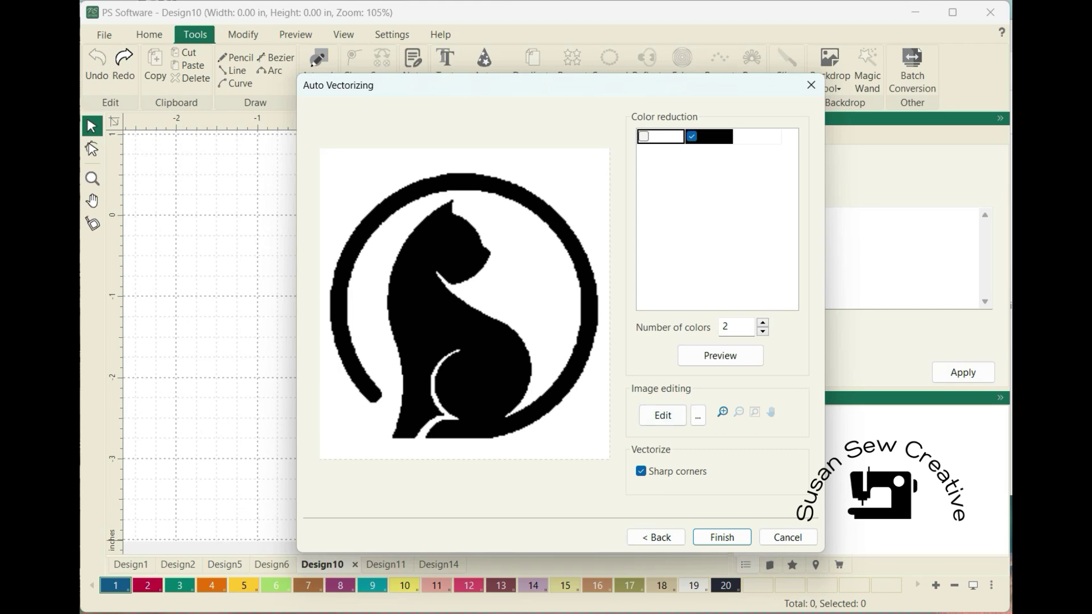
# - Finish vectorizing and convert the cat outline to running stitches
pyautogui.click(721, 537)
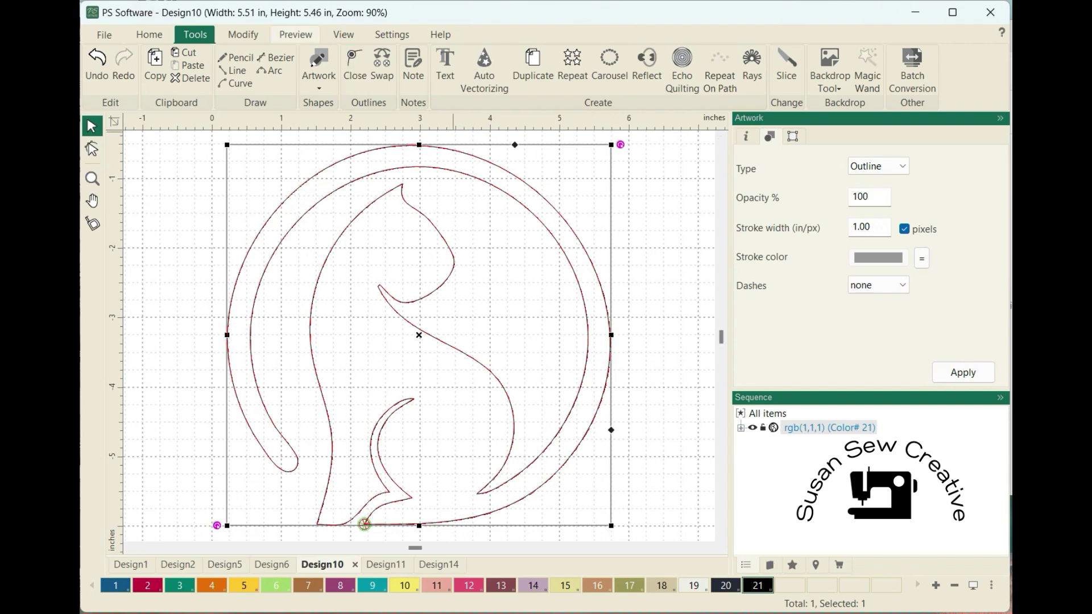
pyautogui.click(295, 34)
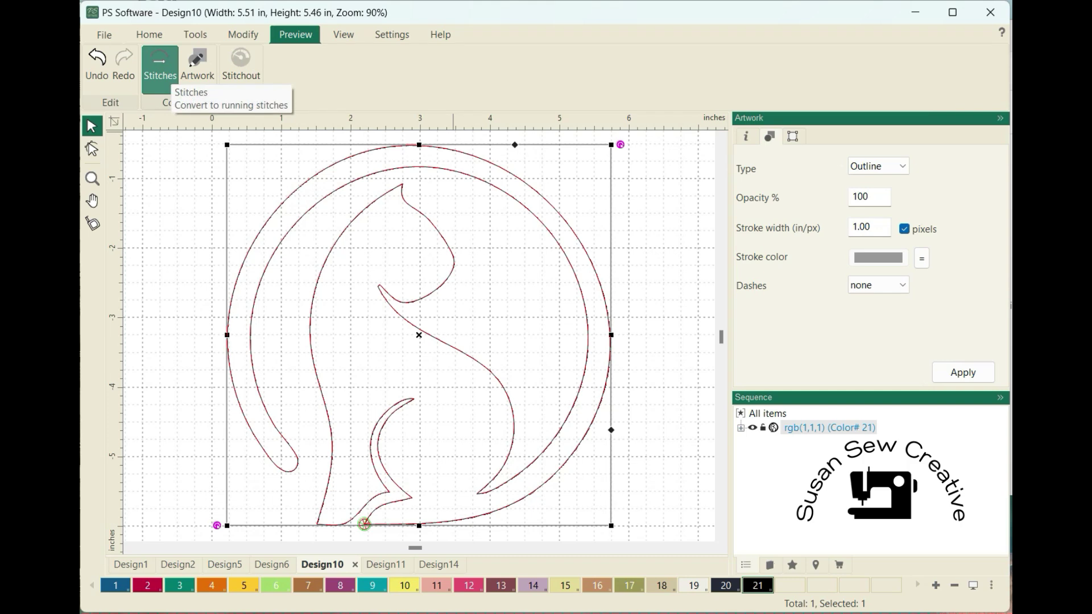
pyautogui.click(160, 67)
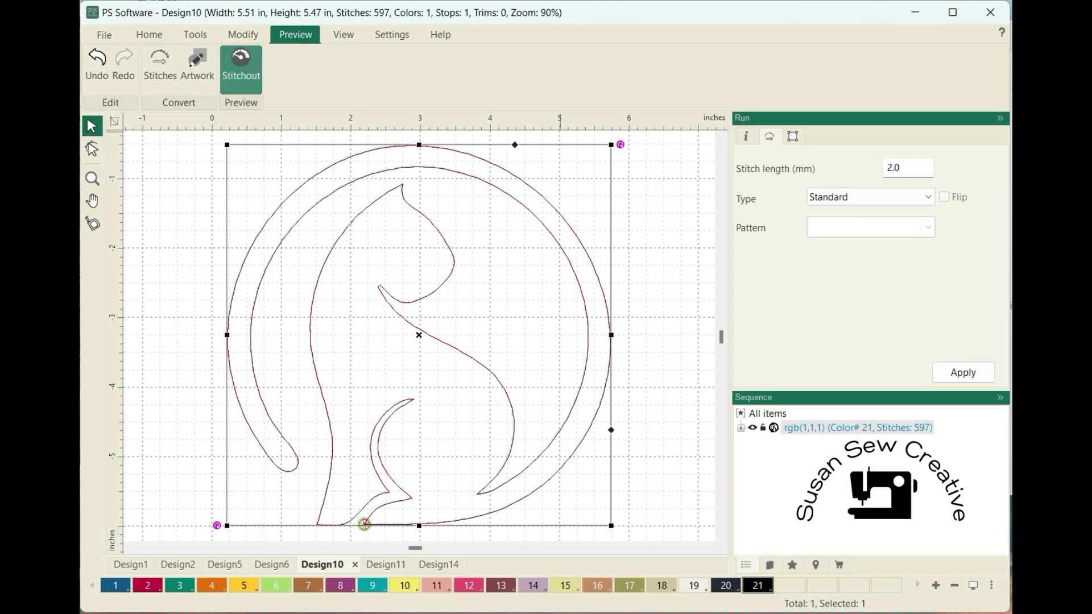
# - Run the stitch-out simulation of the cat design through, then pause it
pyautogui.click(241, 68)
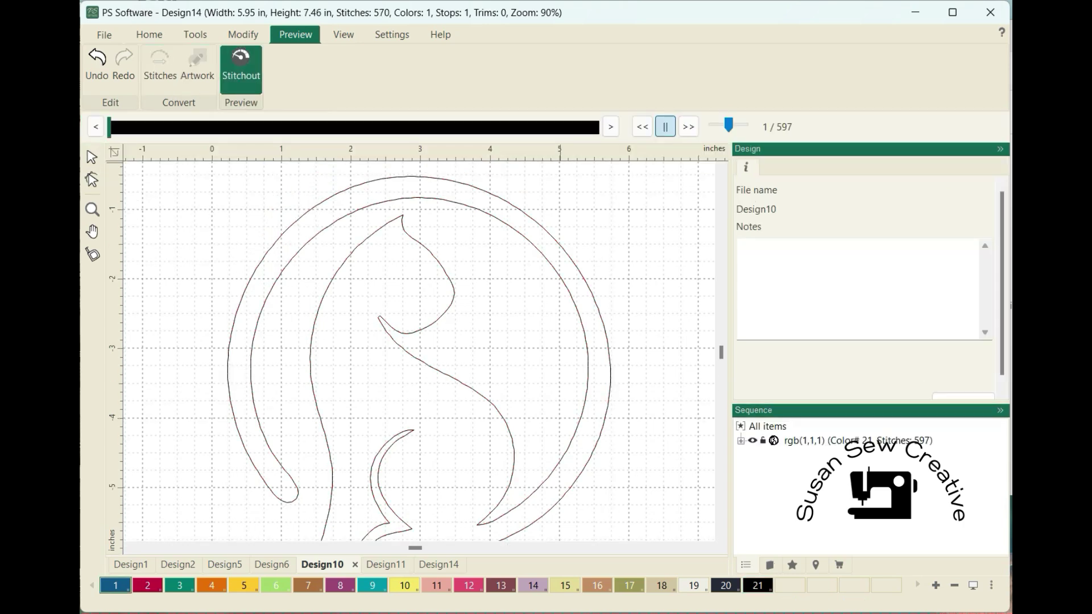
pyautogui.click(689, 126)
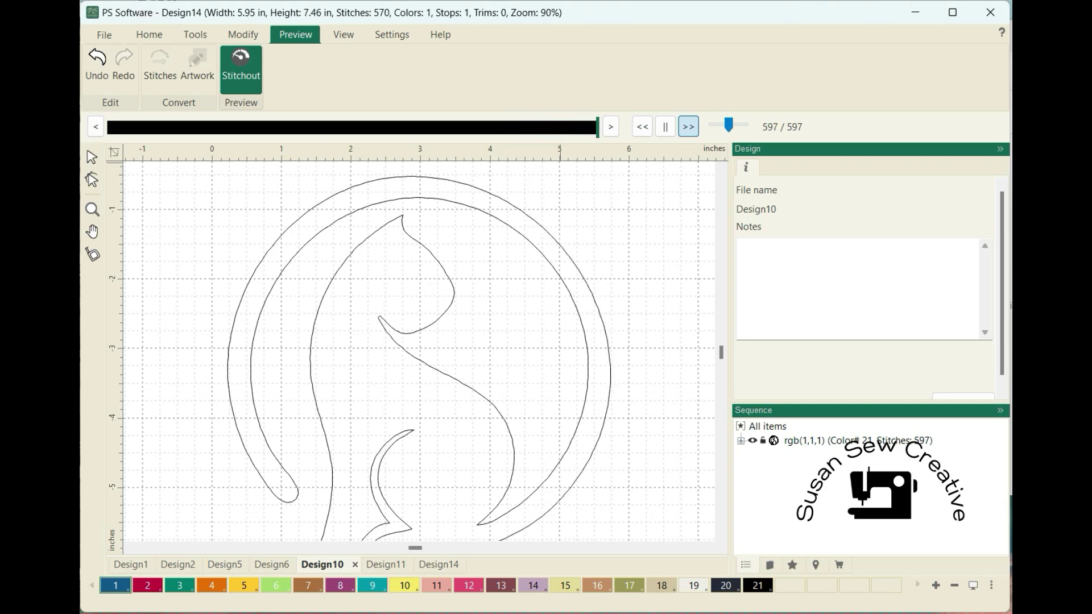
pyautogui.click(665, 127)
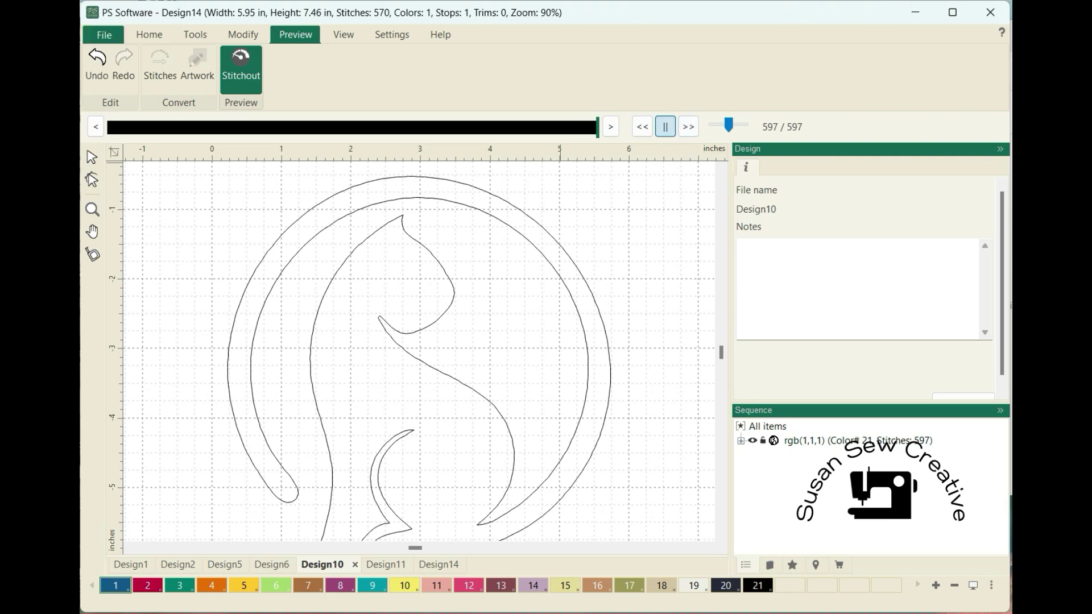
# - Save the cat design as 'Cat block1' in Statler Stitcher (QLI) format
pyautogui.click(104, 35)
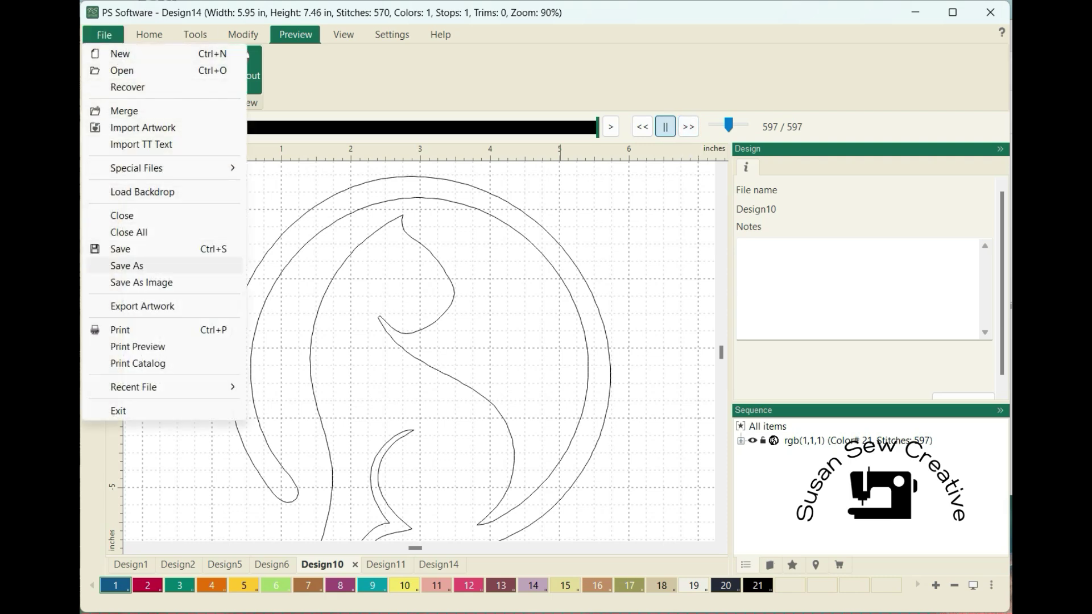
pyautogui.click(127, 266)
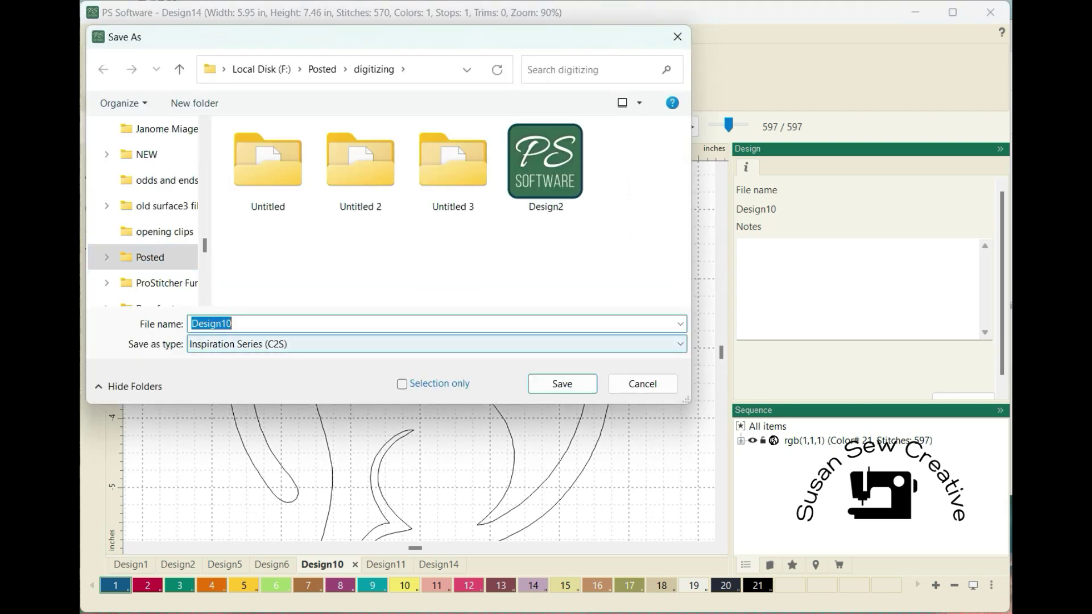
pyautogui.click(432, 344)
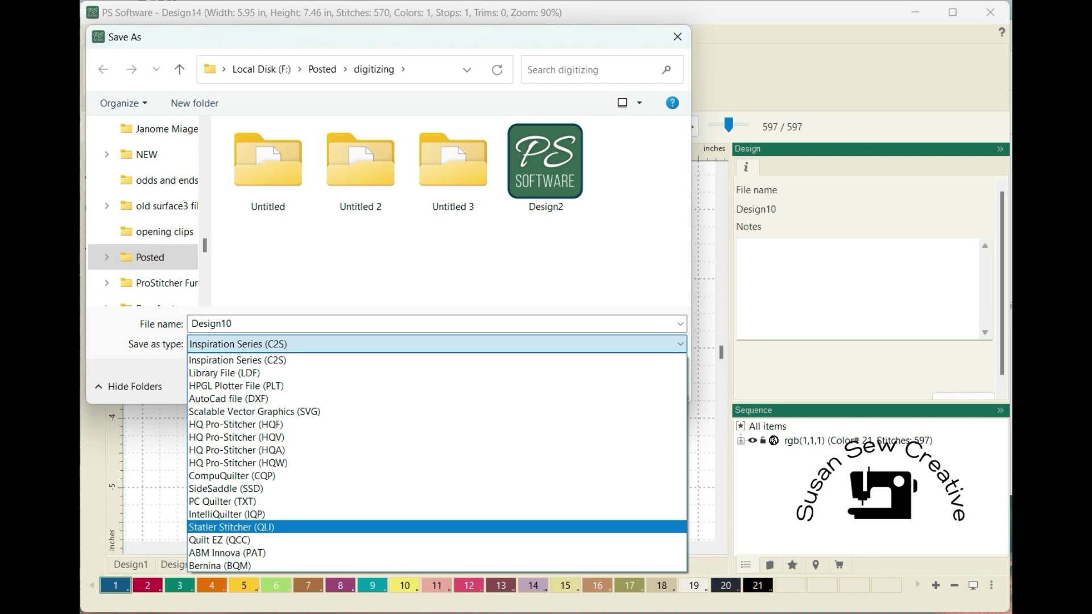
pyautogui.click(231, 527)
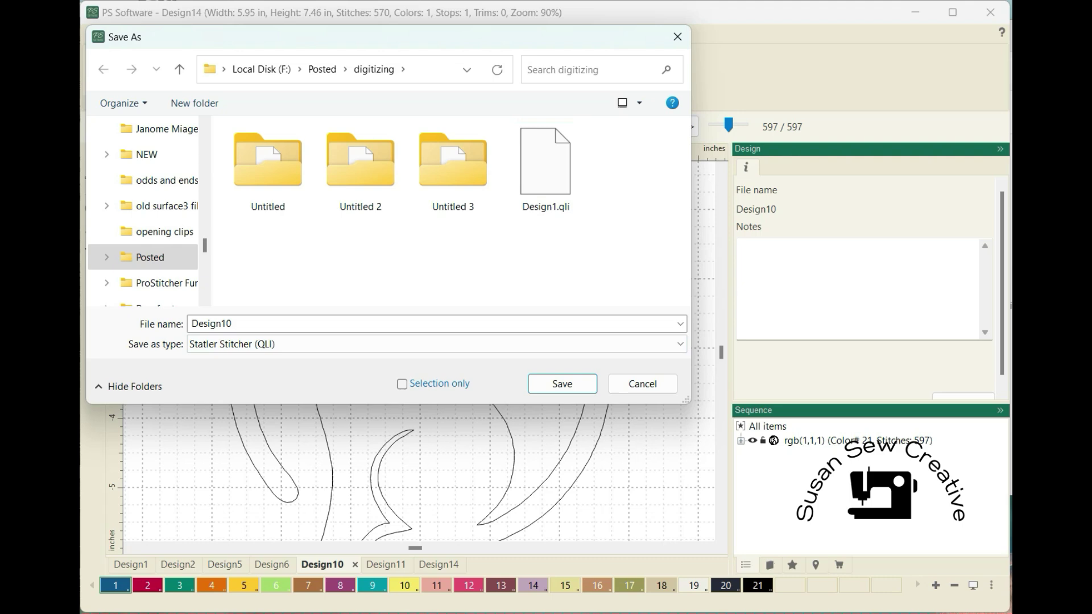
pyautogui.click(239, 324)
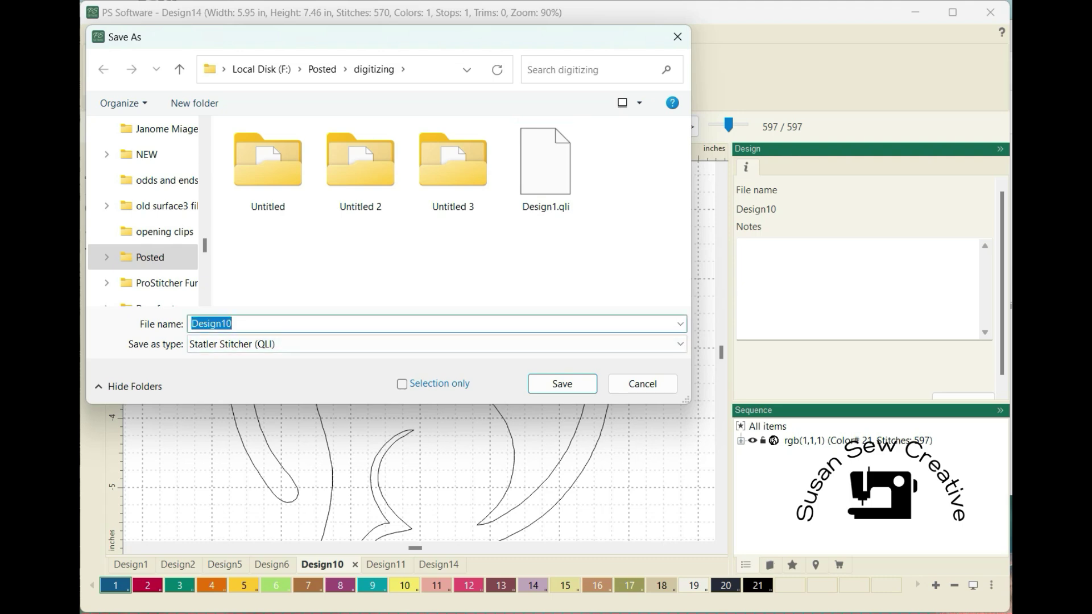
pyautogui.write('Cat block1')
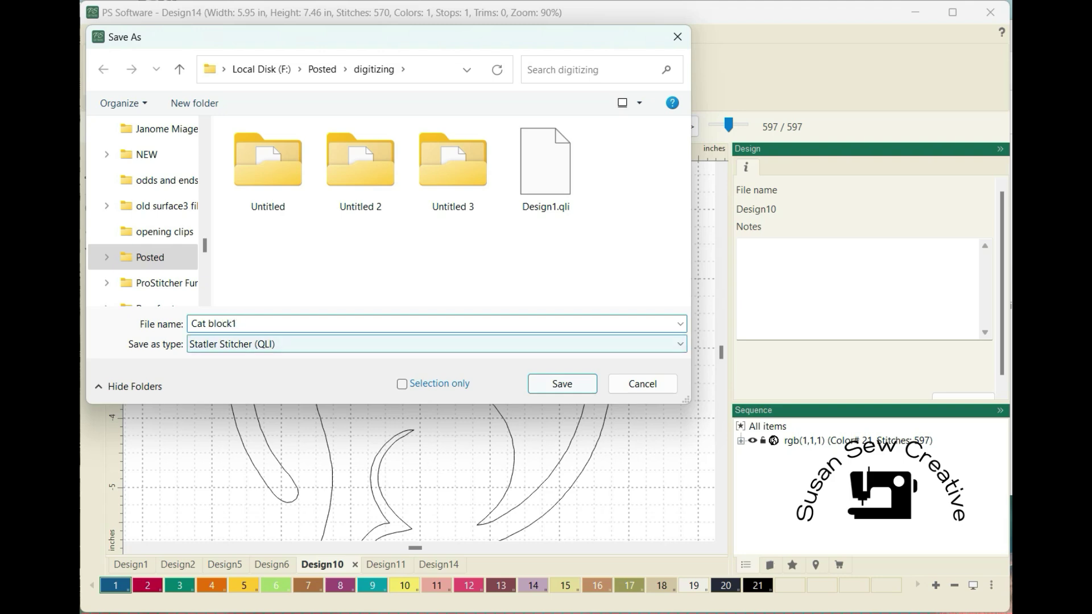
pyautogui.click(562, 384)
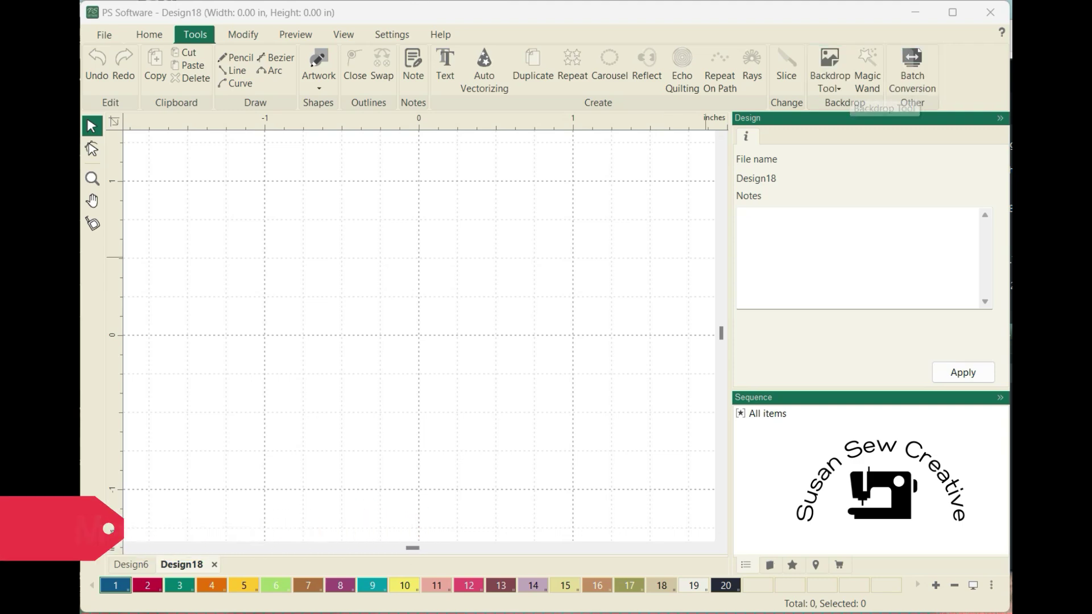
# - Load the 2024-01-29_10-17-27 cat silhouette image as the Design18 backdrop
pyautogui.click(838, 88)
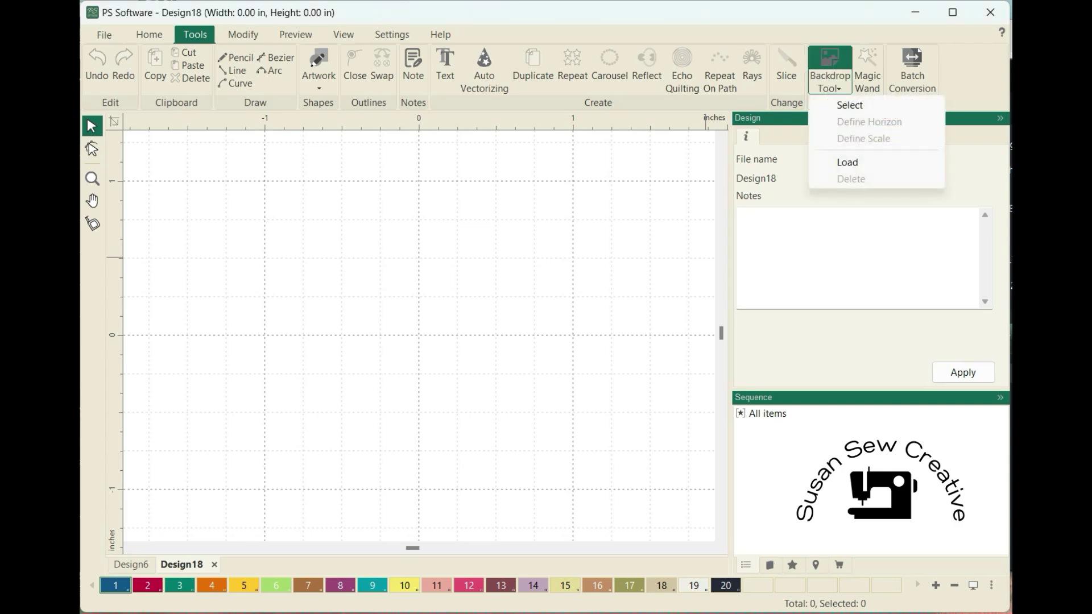
pyautogui.click(847, 162)
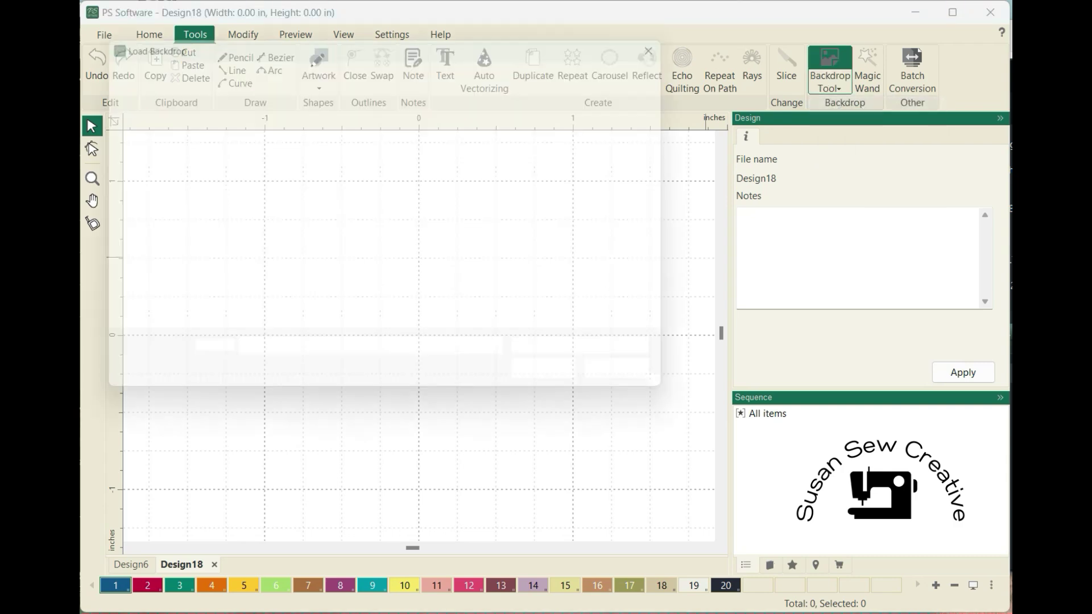
pyautogui.scroll(-5, 385, 227)
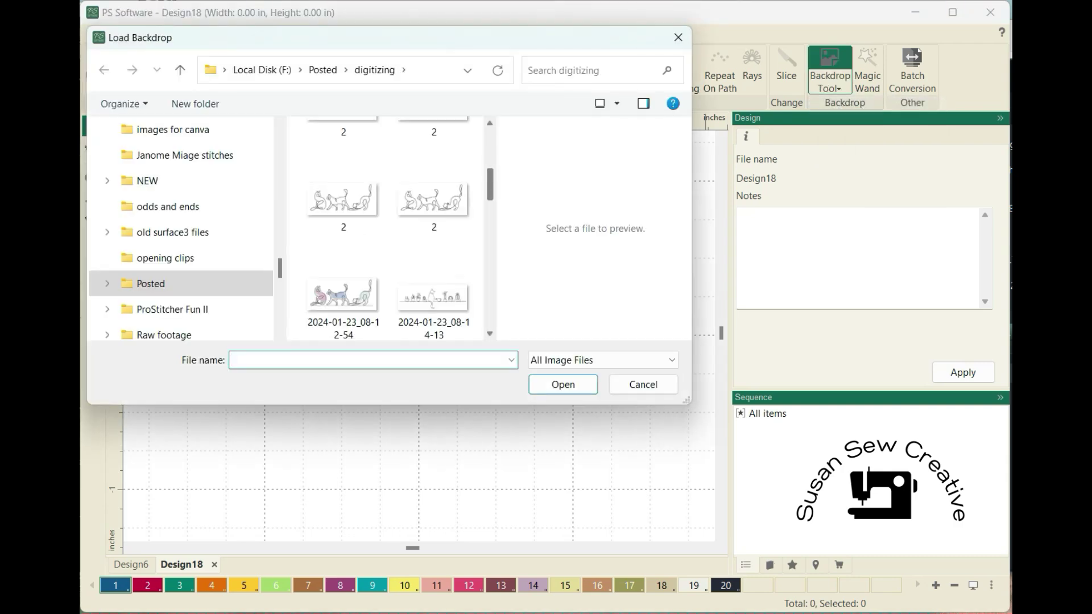
pyautogui.moveTo(490, 270); pyautogui.dragTo(490, 313)
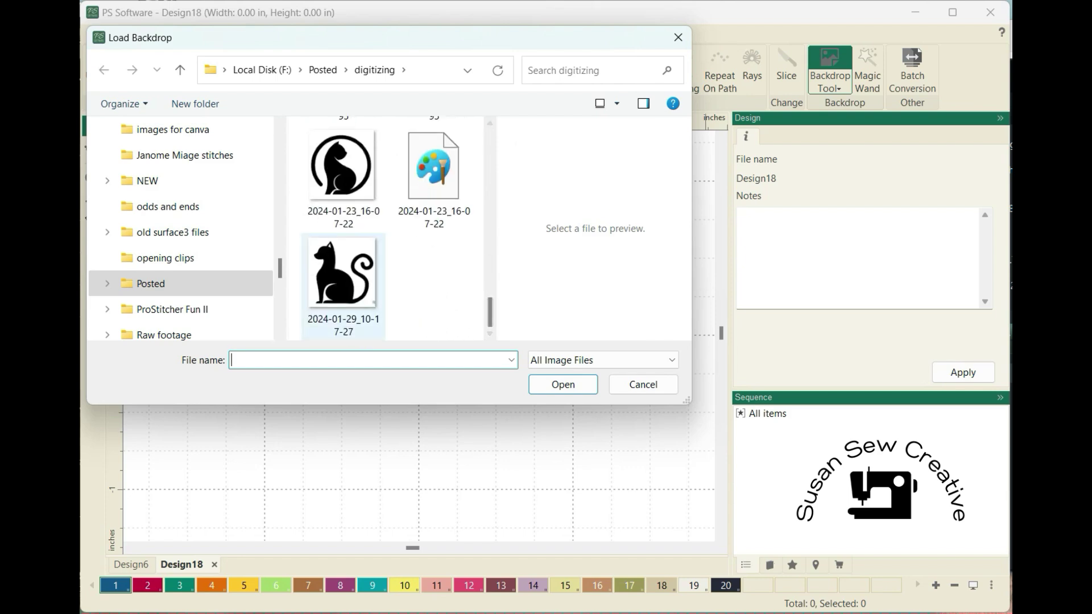
pyautogui.click(342, 285)
pyautogui.click(563, 384)
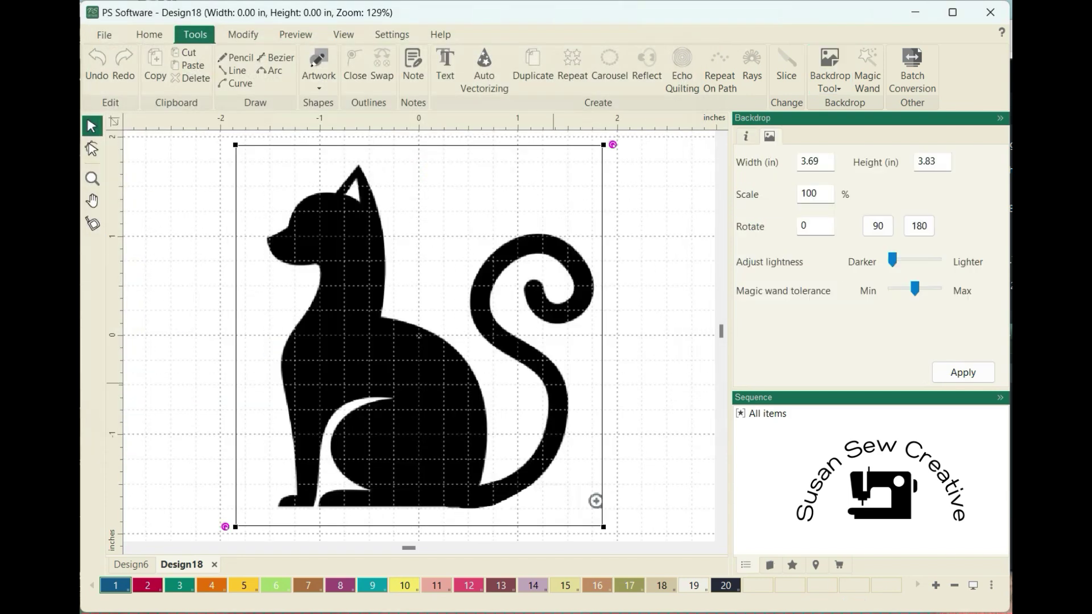
# - Set the backdrop width to 6.00 in so it measures 6.00 × 6.23 in
pyautogui.doubleClick(810, 161)
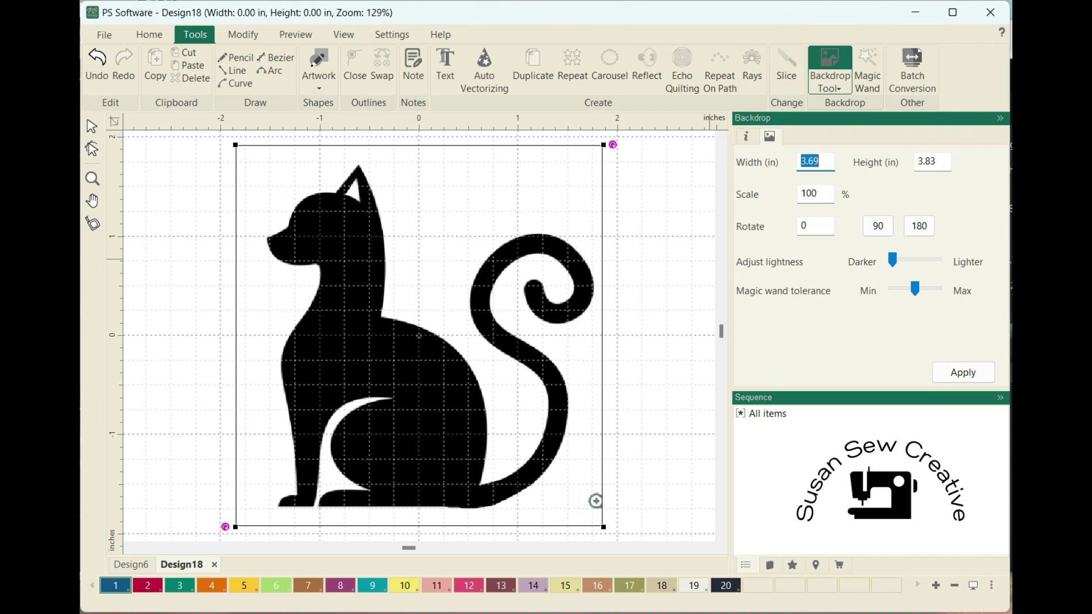
pyautogui.write('6')
pyautogui.press('Return')
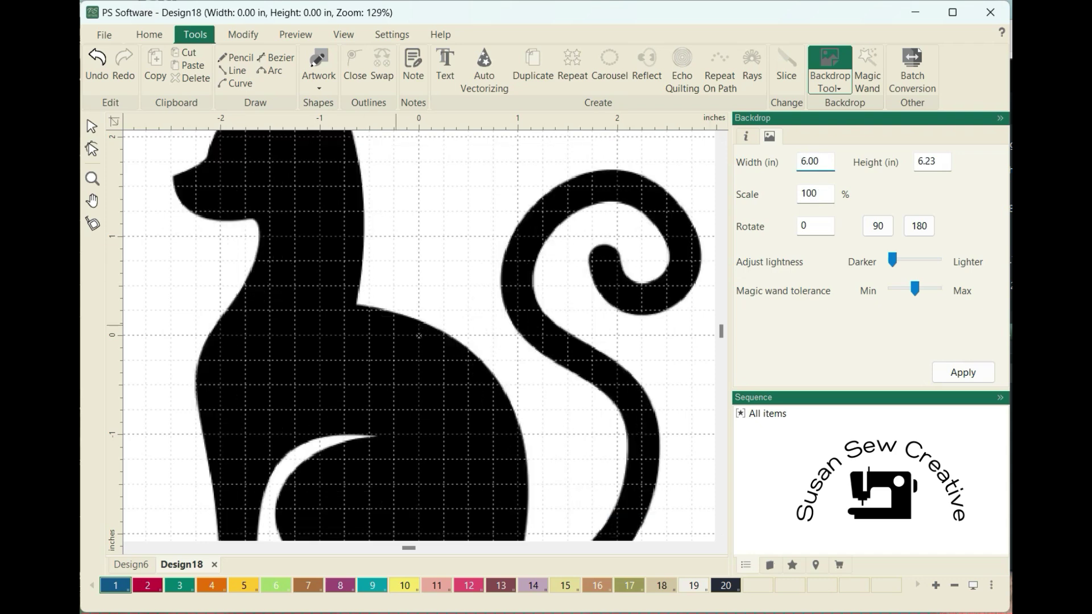
pyautogui.scroll(-5, 445, 368)
pyautogui.scroll(-1, 446, 368)
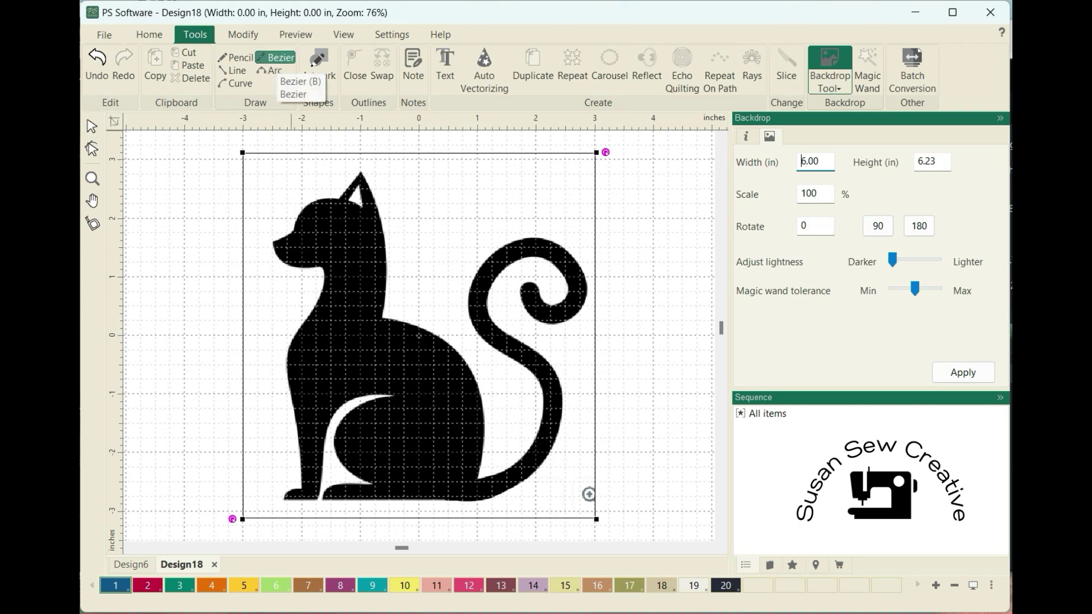
# - Trace the black cat with the Bezier Magic Wand, use thread colour 2, and select the outline
pyautogui.click(275, 57)
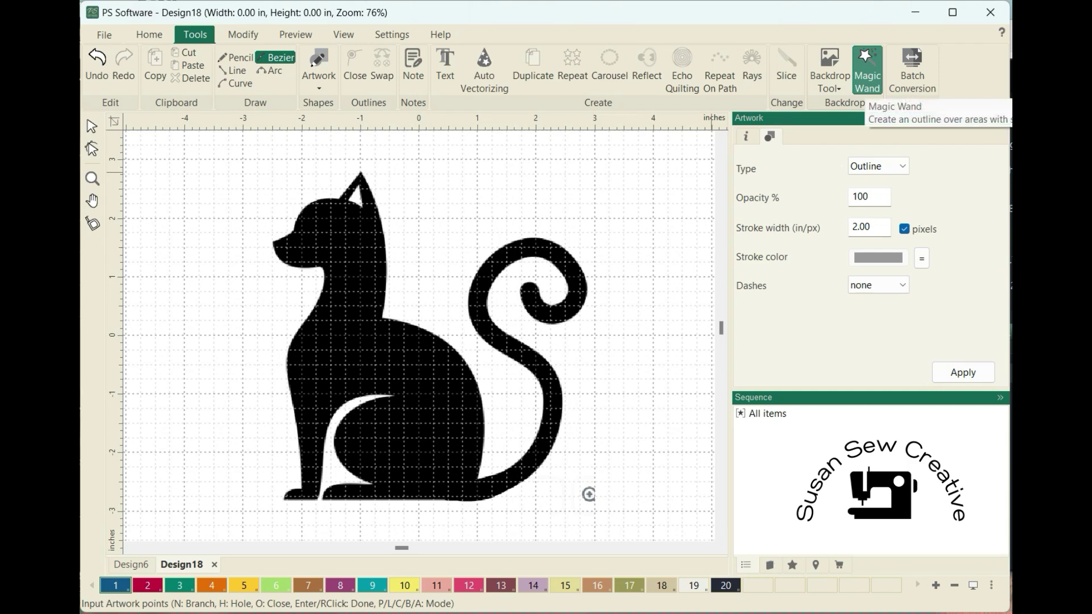
pyautogui.click(867, 69)
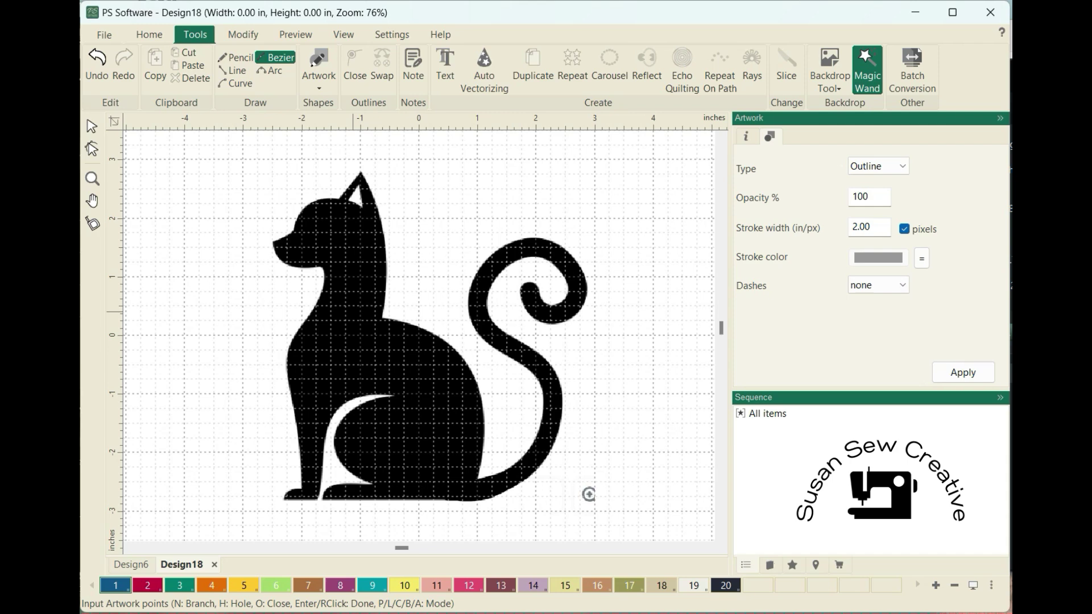
pyautogui.click(352, 312)
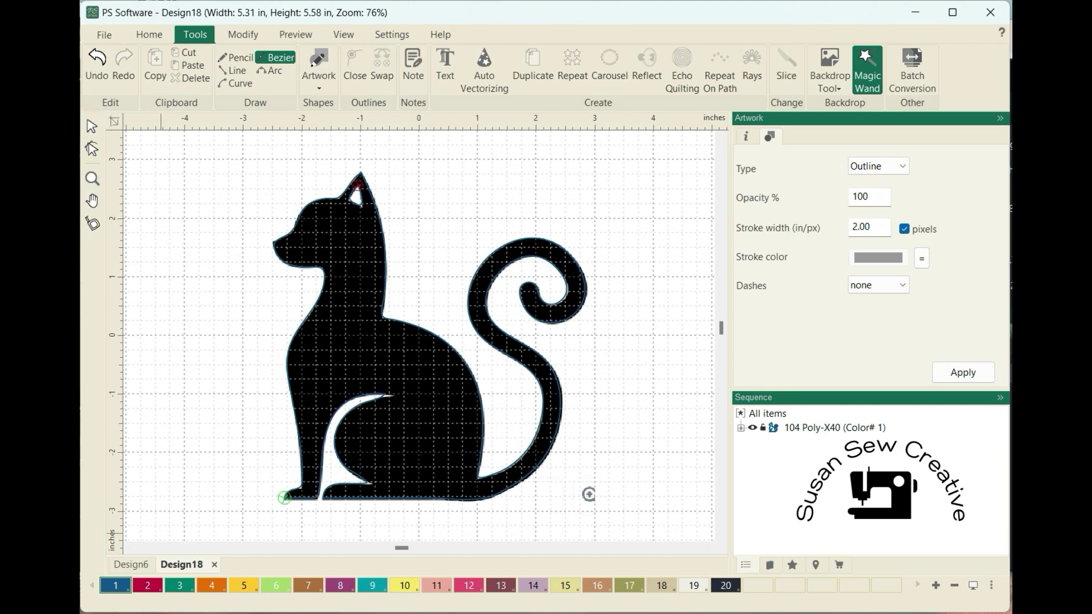
pyautogui.click(147, 585)
pyautogui.click(92, 126)
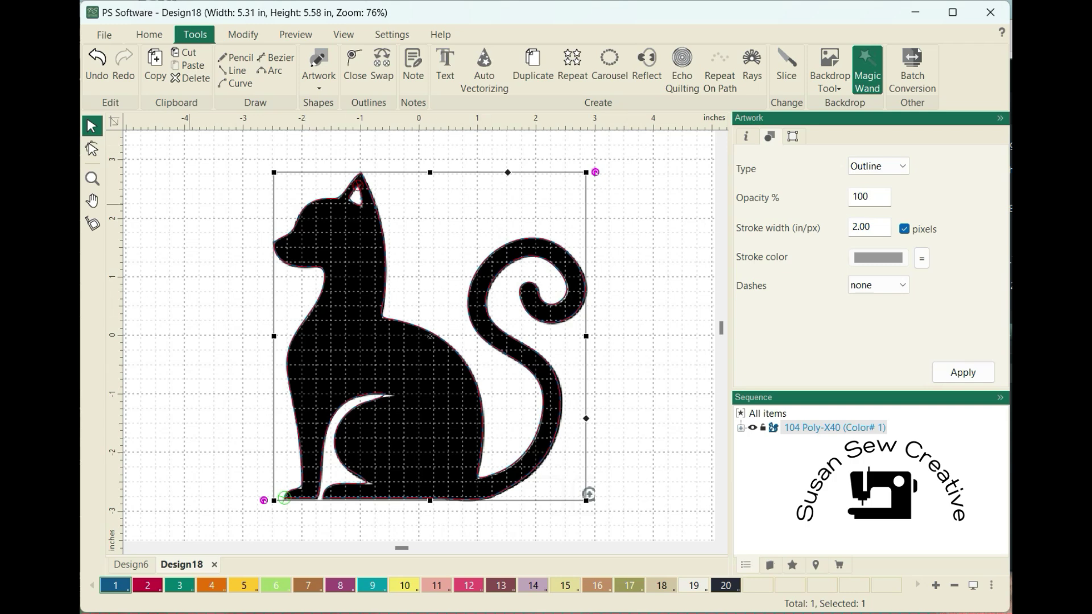
# - Zoom into the cat's ear and make the upper inner-ear node a cusp, nudging it down-left
pyautogui.click(92, 178)
pyautogui.moveTo(328, 172); pyautogui.dragTo(389, 245)
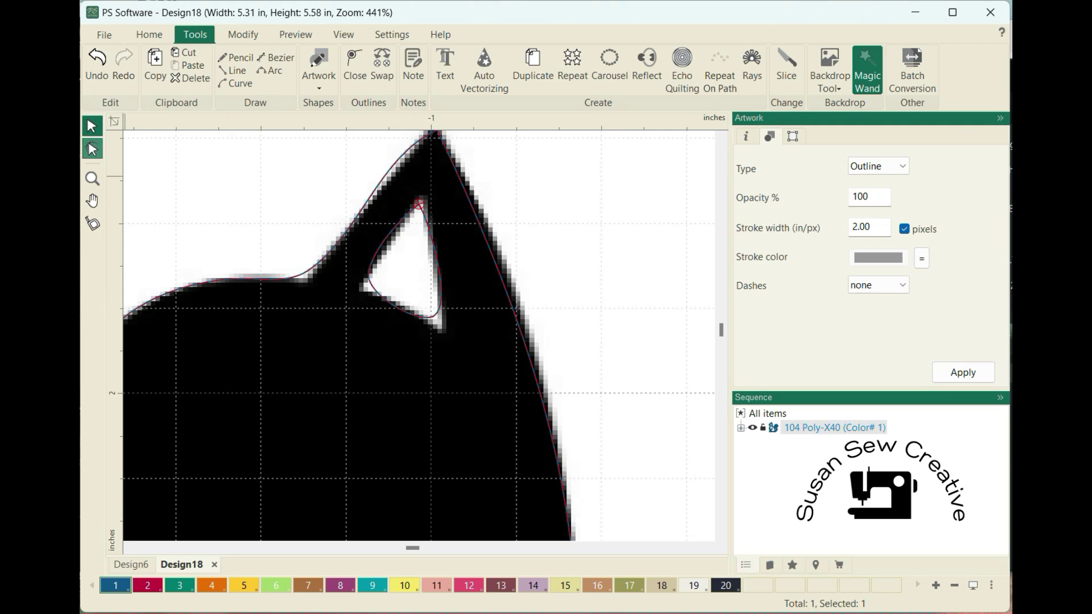
pyautogui.click(91, 149)
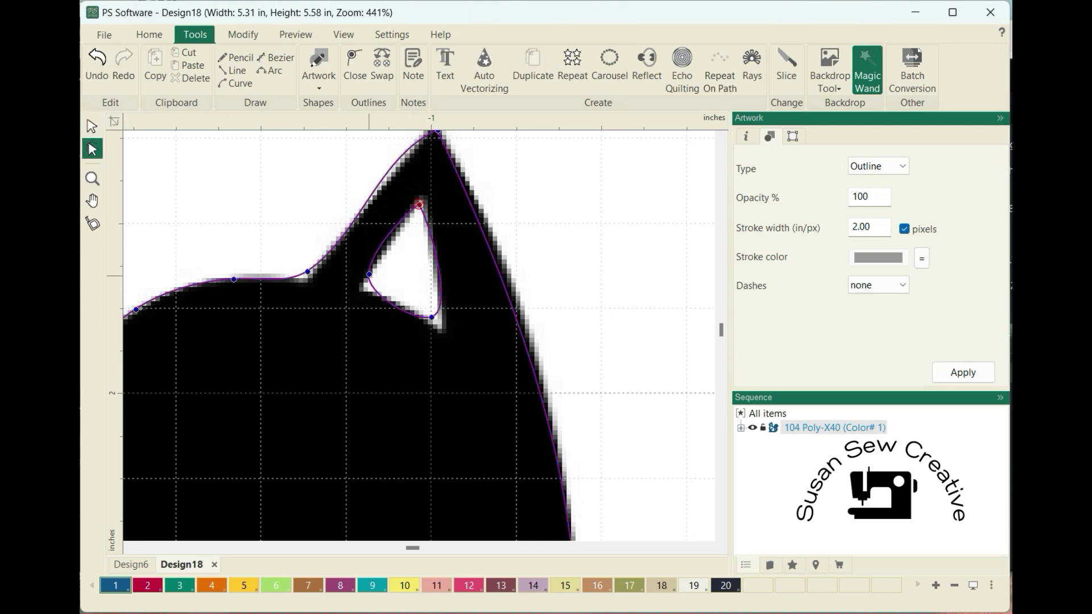
pyautogui.rightClick(369, 274)
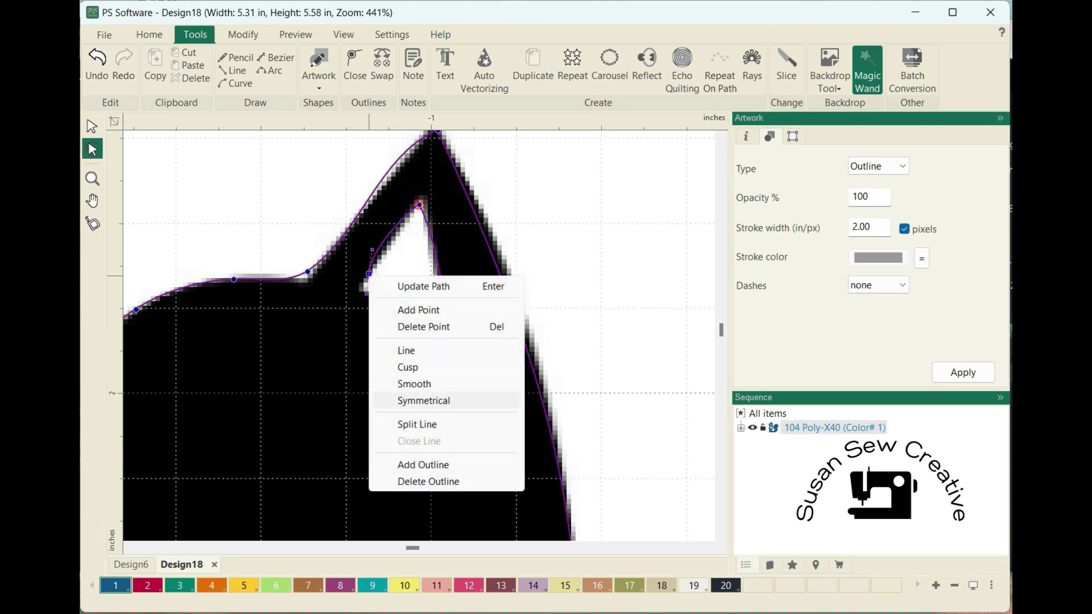
pyautogui.click(407, 367)
pyautogui.moveTo(368, 274); pyautogui.dragTo(365, 282)
# - Make the lower inner-ear node a cusp and reshape the lower ear edge into a flatter line
pyautogui.click(432, 317)
pyautogui.rightClick(432, 317)
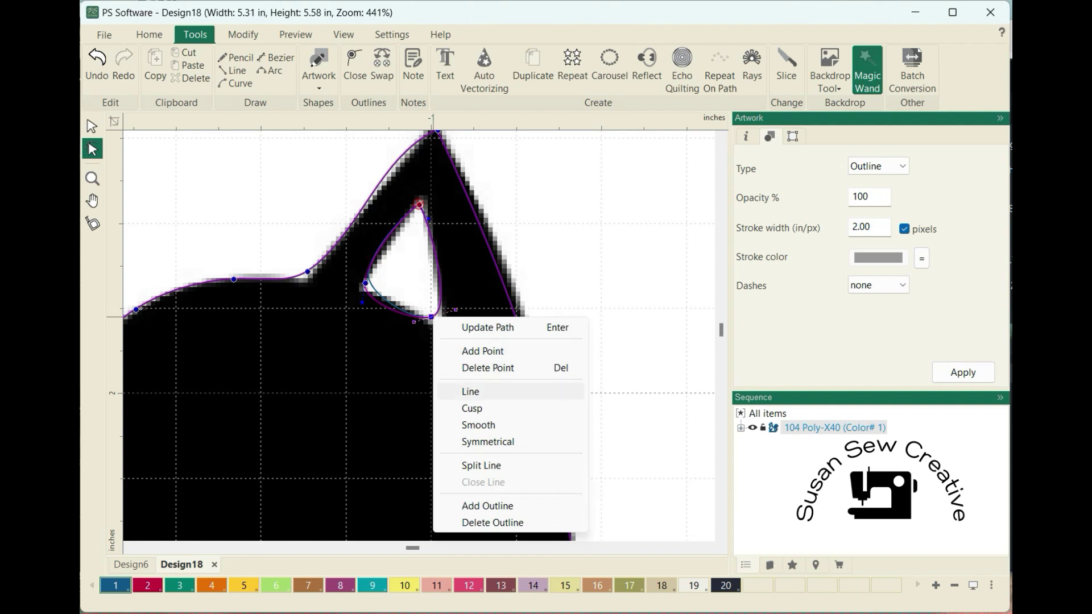
pyautogui.click(471, 408)
pyautogui.moveTo(432, 316); pyautogui.dragTo(443, 298)
pyautogui.moveTo(422, 334); pyautogui.dragTo(428, 307)
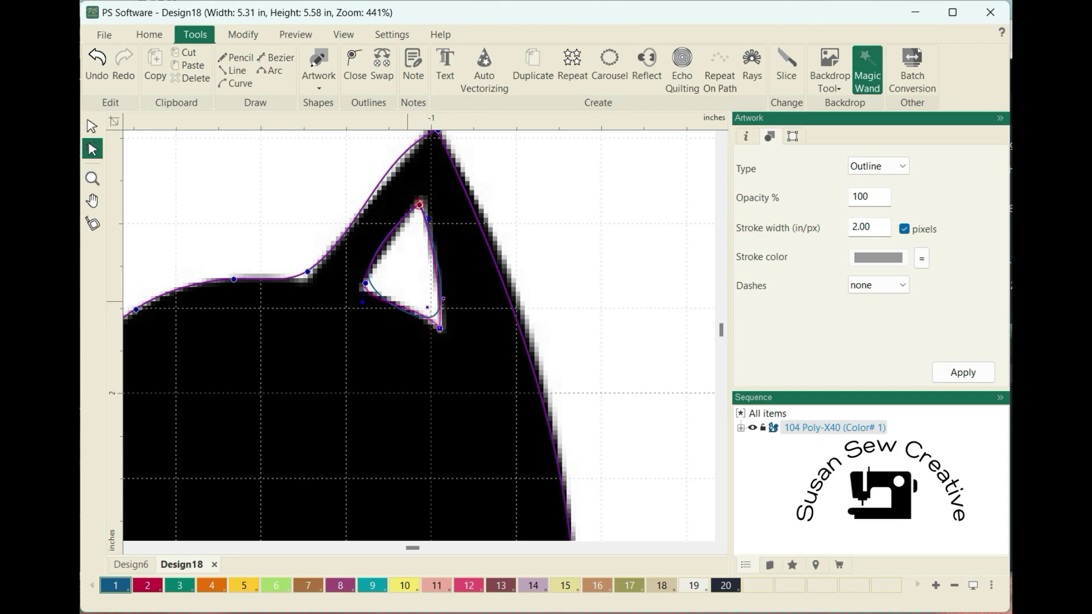
pyautogui.click(365, 282)
pyautogui.moveTo(362, 302); pyautogui.dragTo(389, 295)
pyautogui.click(501, 368)
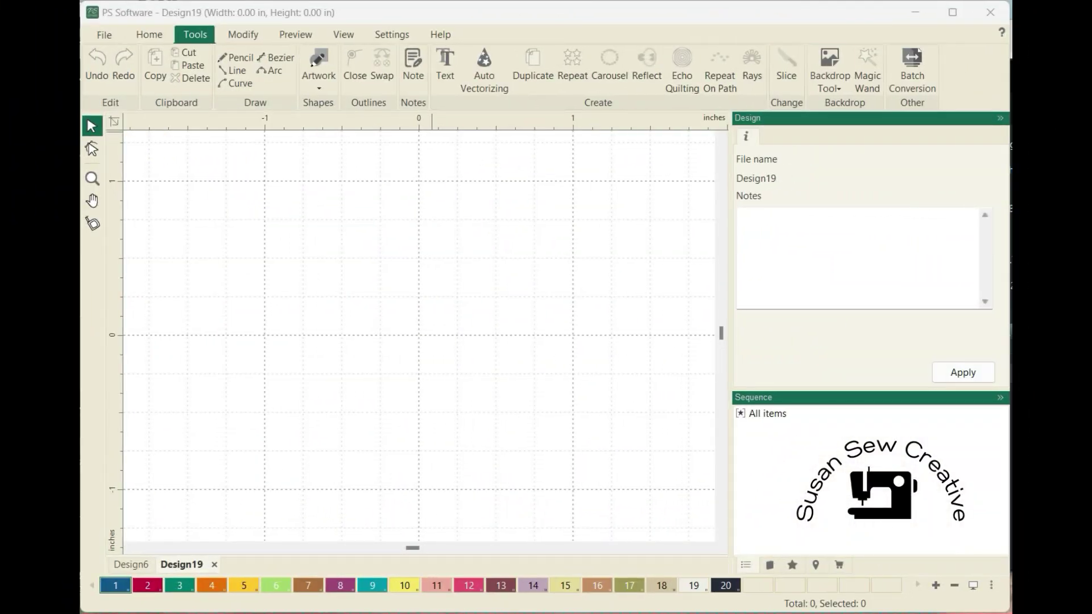
# - Load the 2024-01-23_08-14-13 cat-and-cacti shelf image as the Design19 backdrop
pyautogui.click(829, 83)
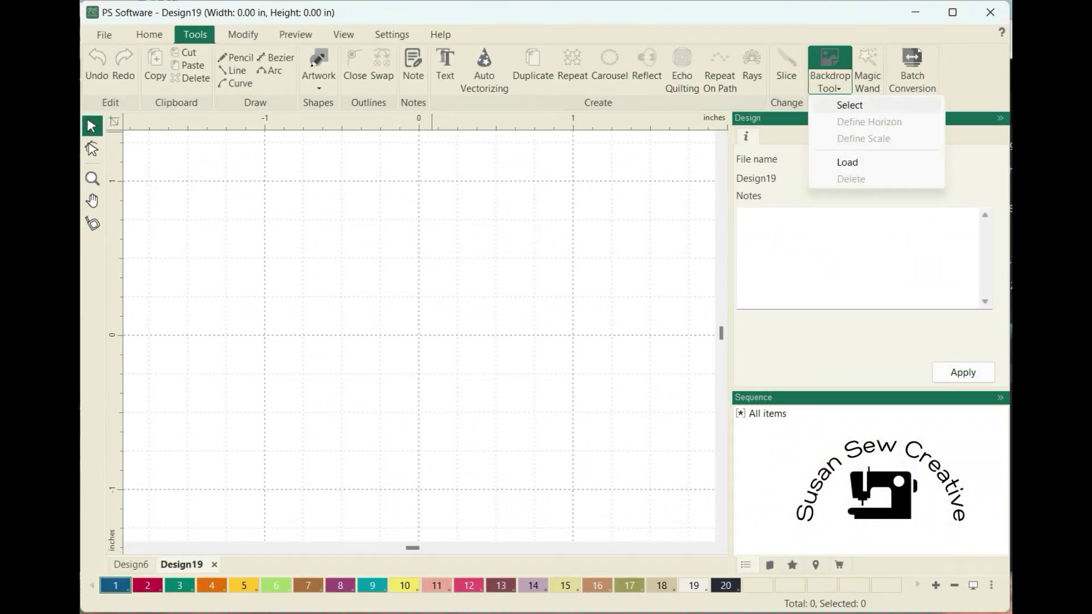
pyautogui.click(847, 162)
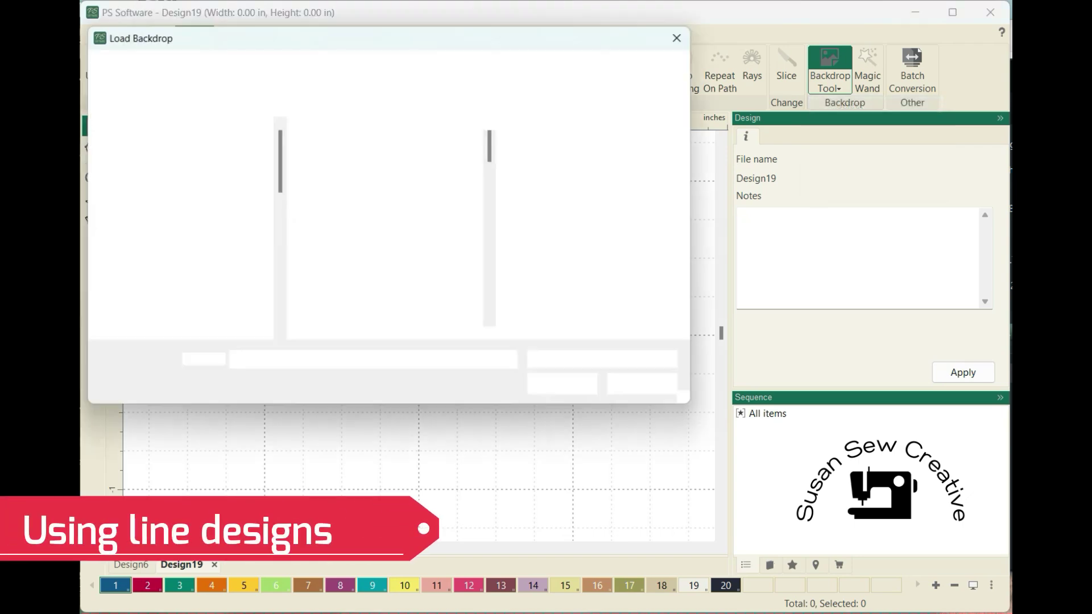
pyautogui.scroll(-5, 386, 228)
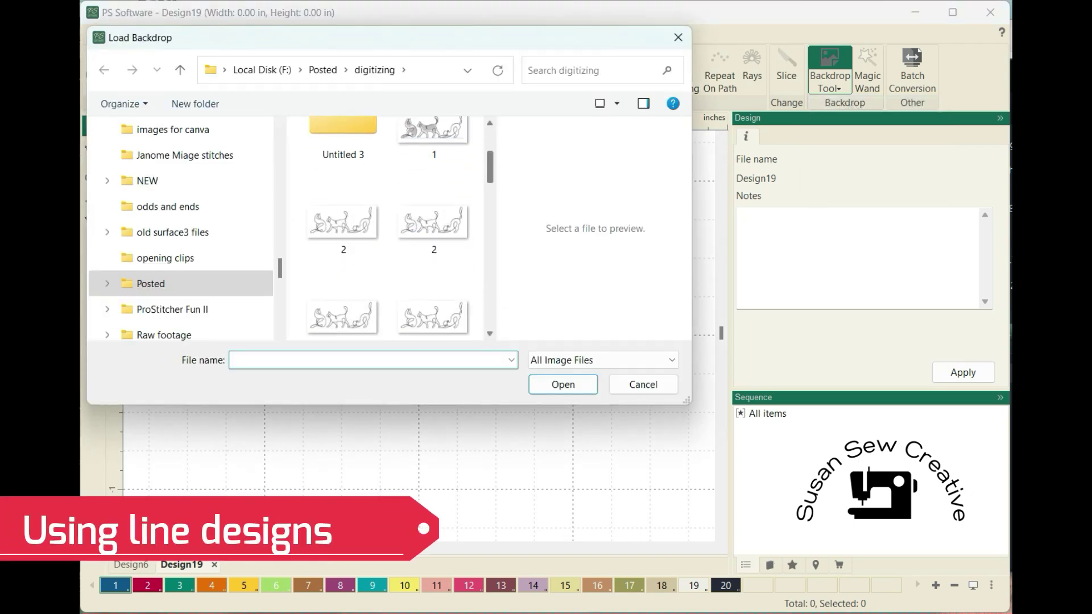
pyautogui.scroll(-3, 386, 227)
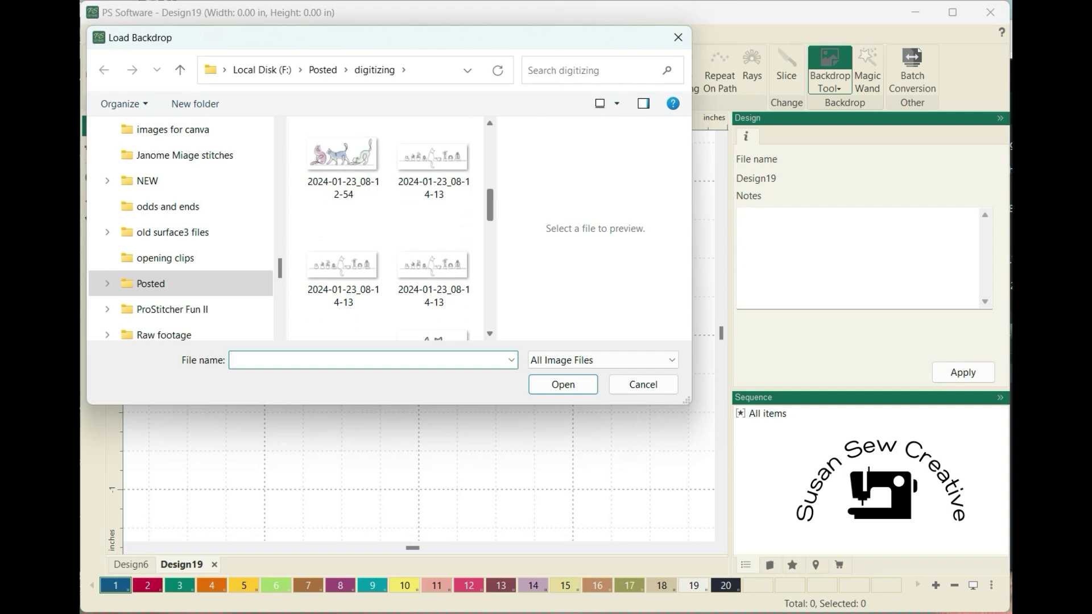
pyautogui.click(434, 164)
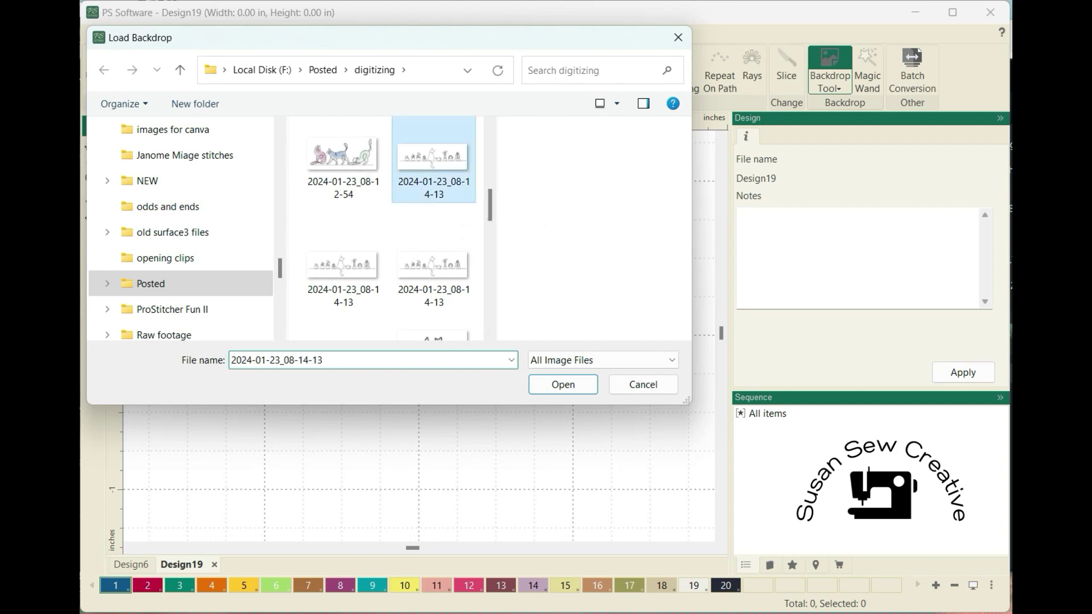
pyautogui.press('Return')
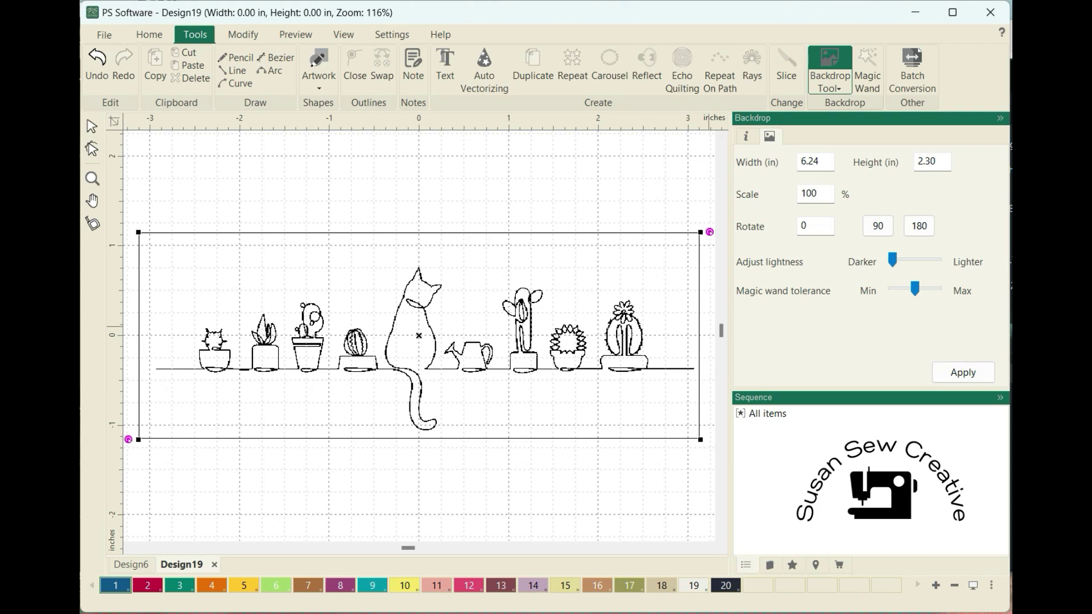
# - Set the backdrop height to 4.00 in, enlarging it to 10.88 × 4.00 in
pyautogui.doubleClick(927, 162)
pyautogui.write('4')
pyautogui.press('Return')
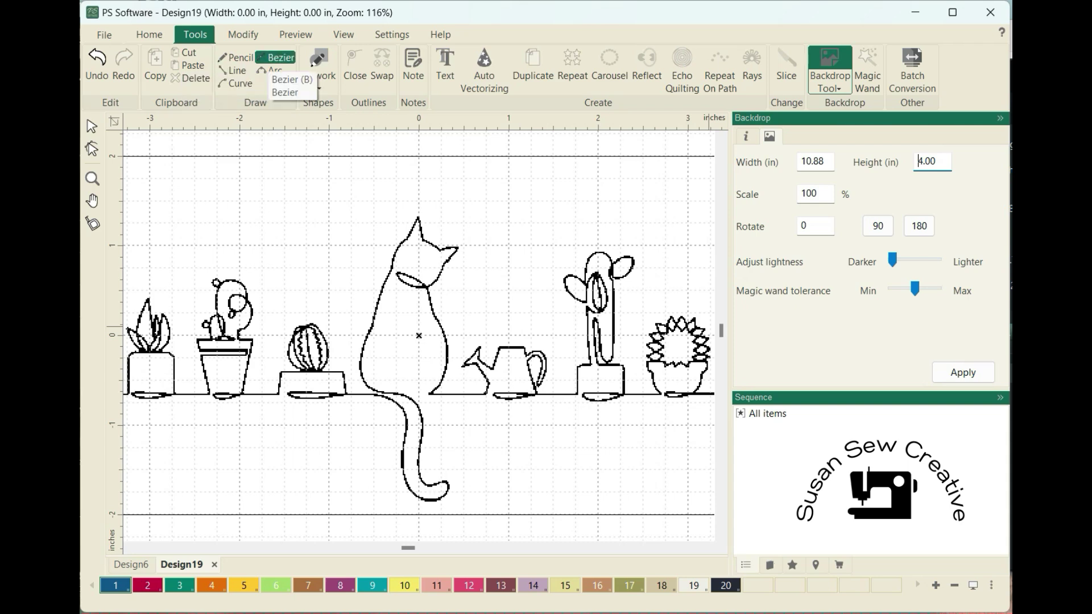
pyautogui.click(275, 57)
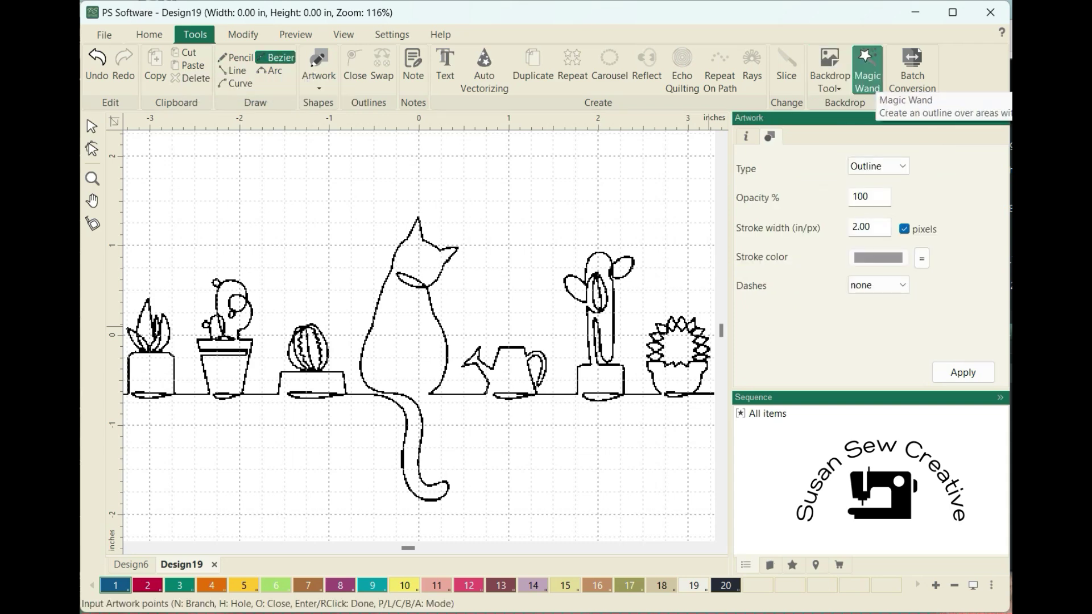
# - Start a Magic Wand trace at the cat's ear and neck, then zoom closely on the head outline
pyautogui.click(870, 79)
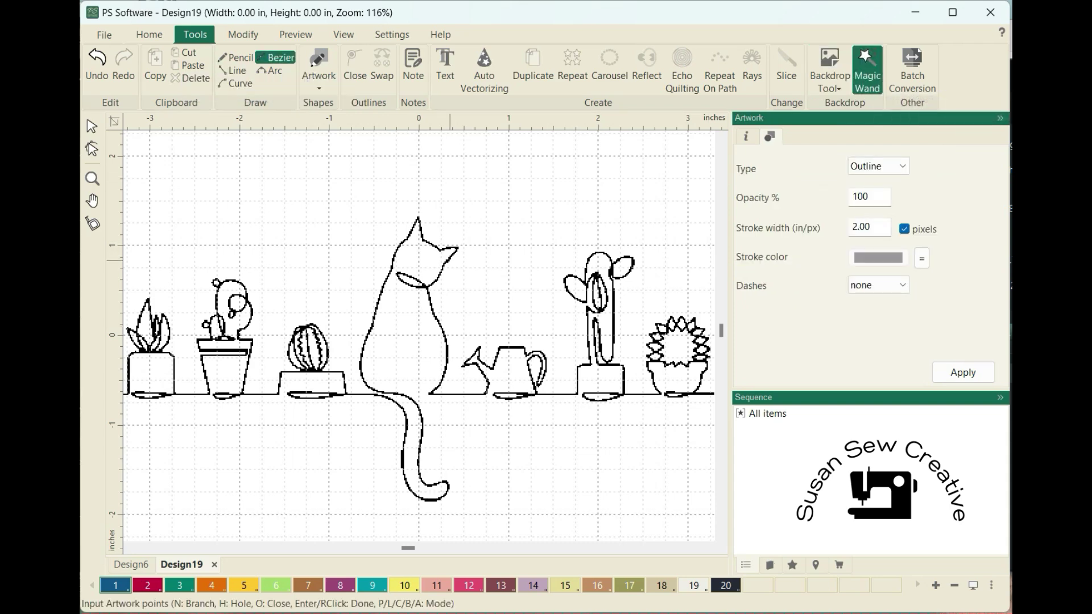
pyautogui.click(448, 259)
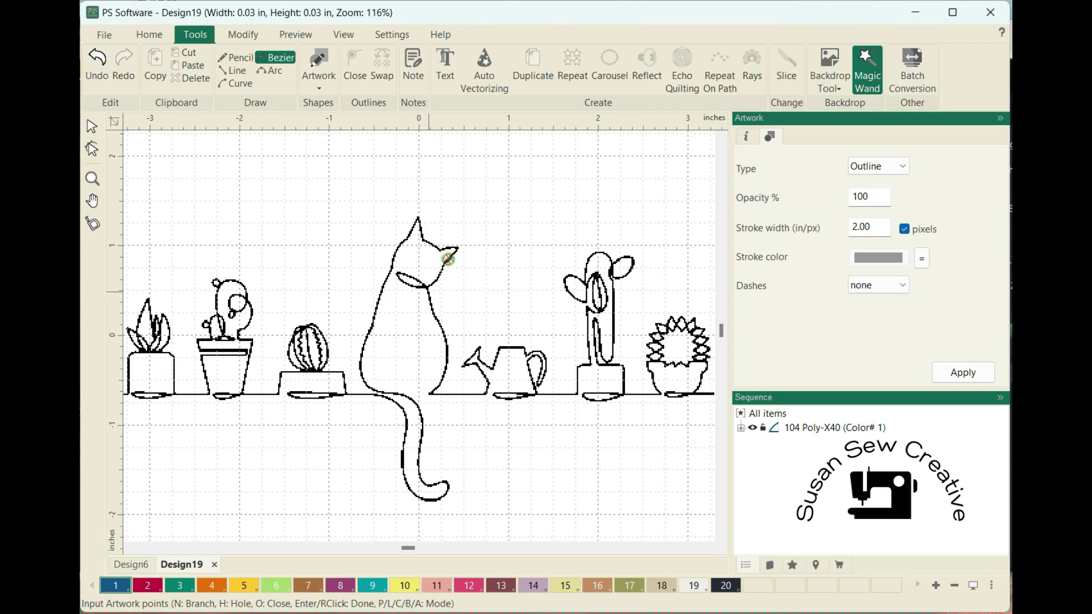
pyautogui.click(431, 295)
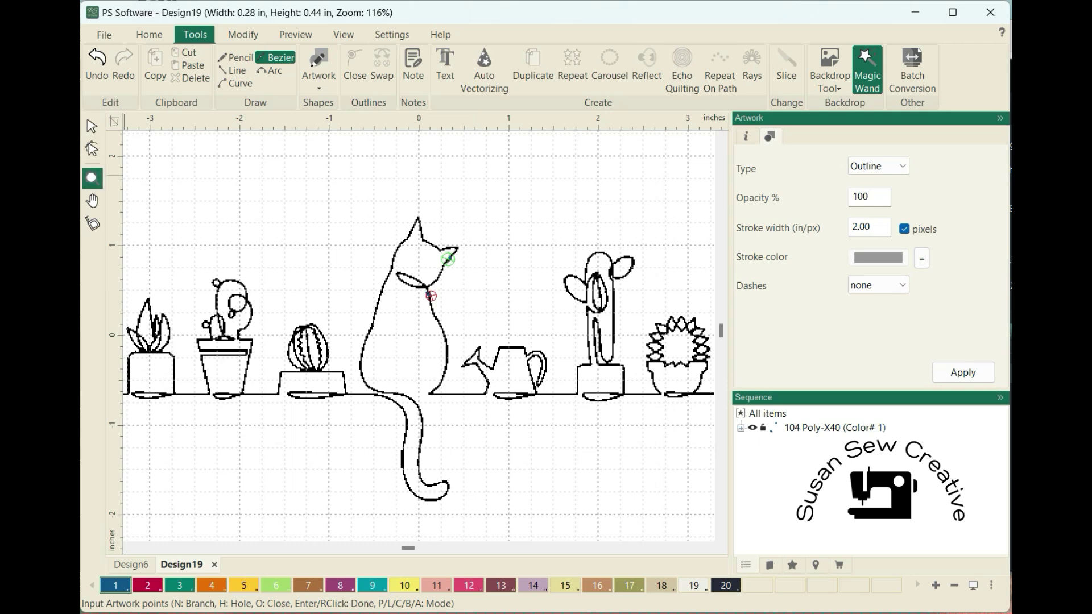
pyautogui.click(92, 179)
pyautogui.moveTo(355, 220); pyautogui.dragTo(478, 302)
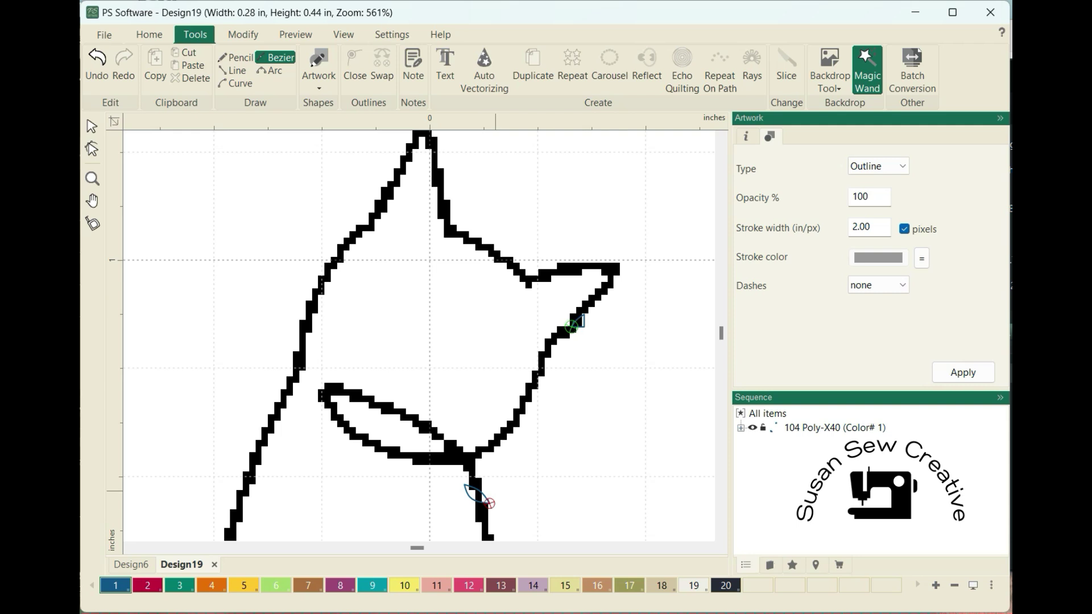
pyautogui.click(92, 178)
pyautogui.moveTo(444, 476); pyautogui.dragTo(501, 524)
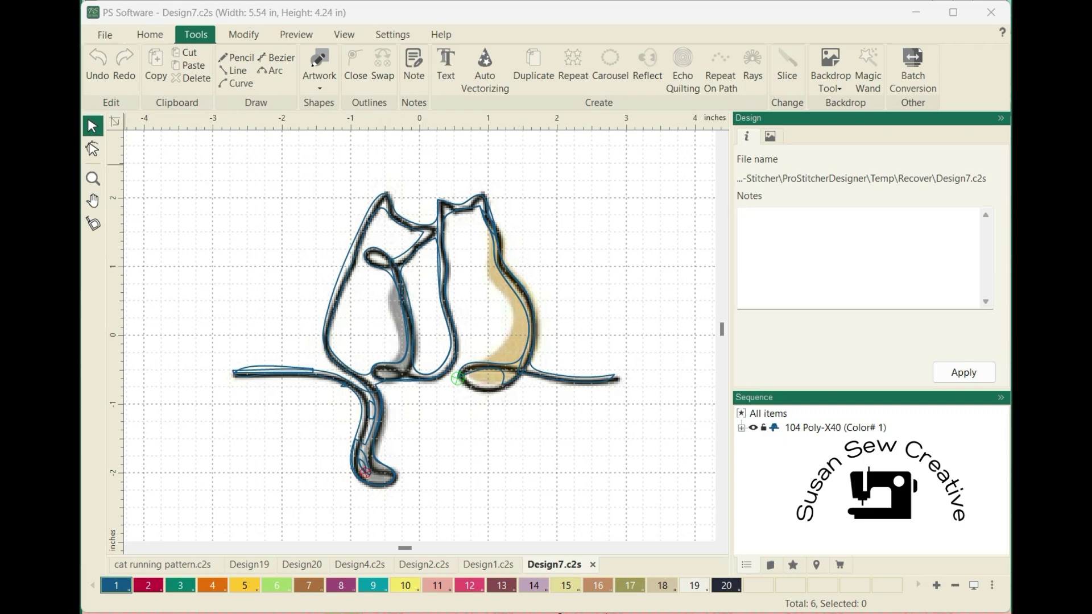
# - Zoom in on the two cats' heads in the Design7 drawing
pyautogui.click(93, 178)
pyautogui.moveTo(336, 184); pyautogui.dragTo(517, 360)
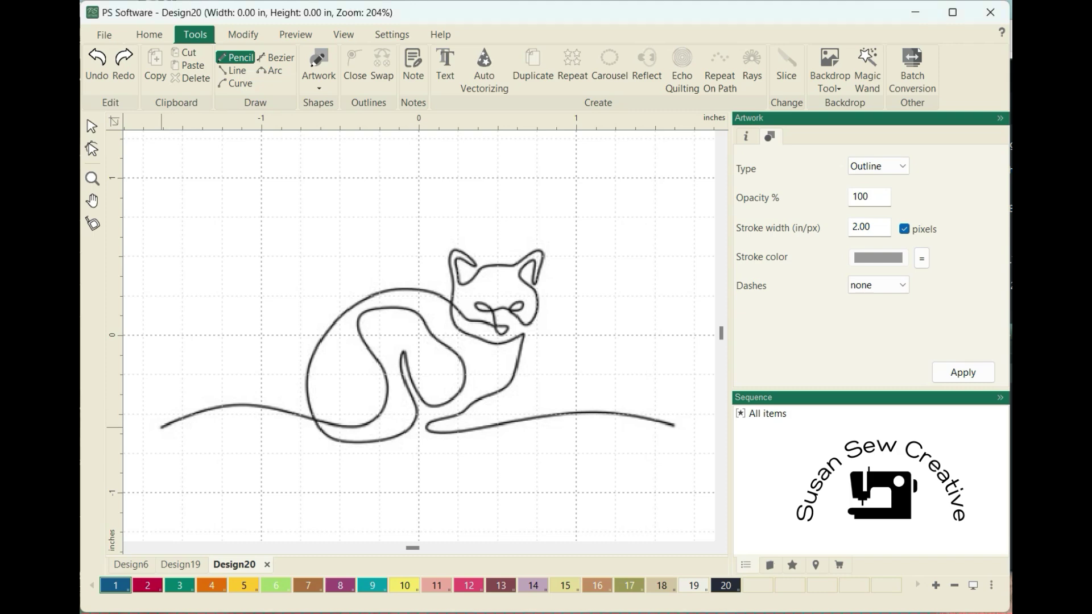
# - Trace the lying cat as one continuous Pencil path and colour it thread 187 Cherry
pyautogui.moveTo(171, 423)
pyautogui.mouseDown()
pyautogui.moveTo(242, 404)
pyautogui.moveTo(230, 405)
pyautogui.moveTo(361, 428)
pyautogui.moveTo(392, 392)
pyautogui.mouseUp()
pyautogui.moveTo(359, 330)
pyautogui.mouseDown()
pyautogui.moveTo(369, 310)
pyautogui.moveTo(416, 312)
pyautogui.moveTo(460, 359)
pyautogui.moveTo(454, 389)
pyautogui.moveTo(437, 405)
pyautogui.moveTo(404, 355)
pyautogui.moveTo(409, 433)
pyautogui.moveTo(375, 442)
pyautogui.moveTo(331, 436)
pyautogui.moveTo(308, 410)
pyautogui.moveTo(306, 363)
pyautogui.moveTo(329, 322)
pyautogui.moveTo(391, 291)
pyautogui.moveTo(448, 302)
pyautogui.moveTo(507, 335)
pyautogui.moveTo(475, 303)
pyautogui.moveTo(525, 306)
pyautogui.moveTo(514, 304)
pyautogui.moveTo(522, 324)
pyautogui.mouseUp()
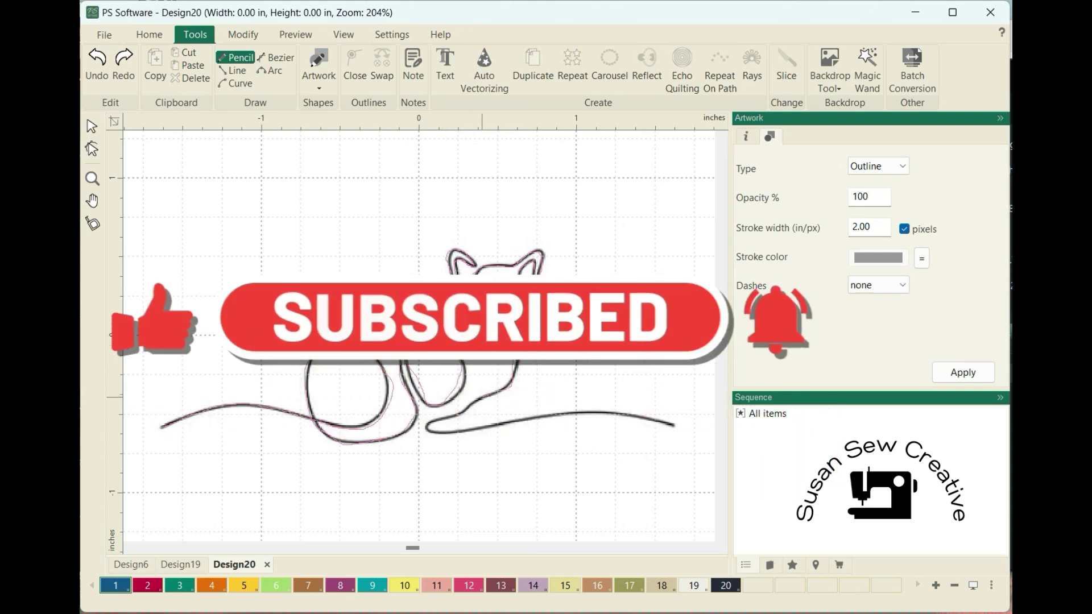
pyautogui.moveTo(467, 407)
pyautogui.mouseDown()
pyautogui.moveTo(426, 429)
pyautogui.moveTo(464, 435)
pyautogui.moveTo(599, 415)
pyautogui.moveTo(674, 425)
pyautogui.mouseUp()
pyautogui.press('Return')
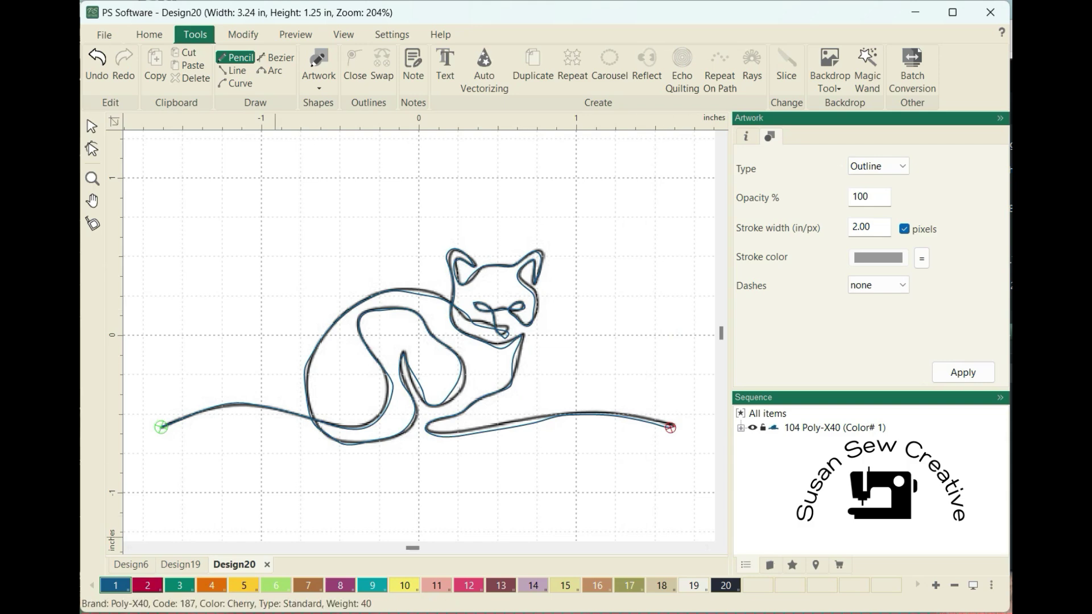
pyautogui.click(92, 125)
pyautogui.click(148, 585)
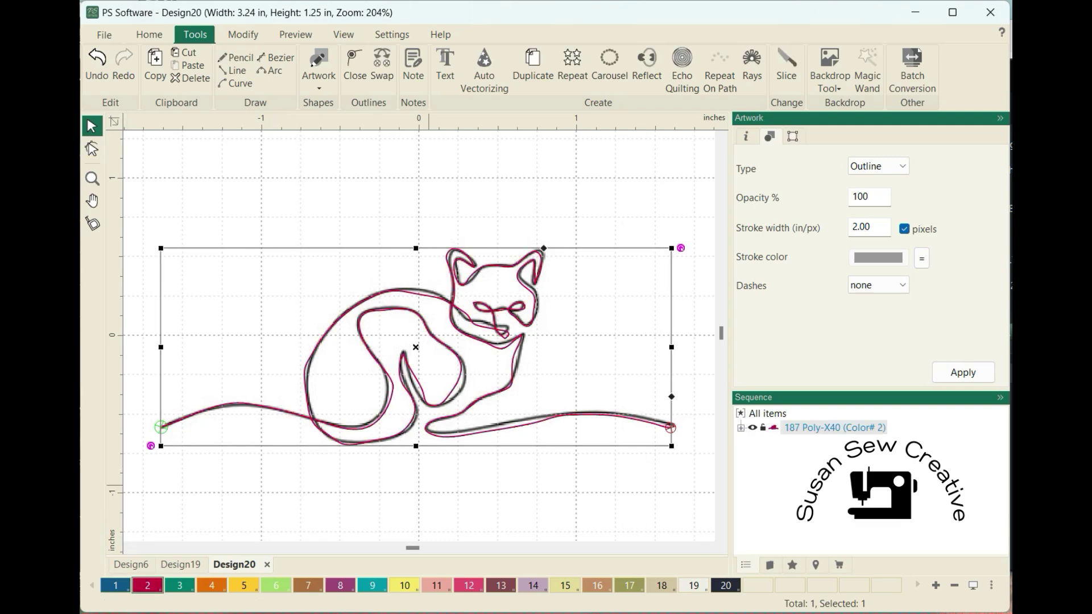
# - Reshape the traced cat's hind-leg curve nodes to follow the drawn line
pyautogui.click(92, 149)
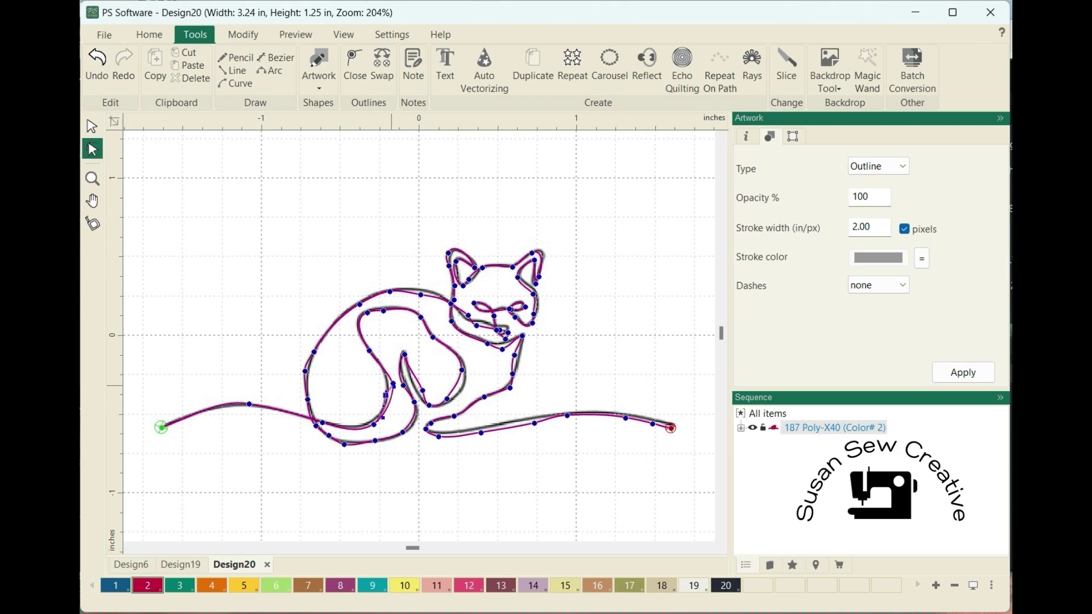
pyautogui.moveTo(392, 386); pyautogui.dragTo(386, 376)
pyautogui.click(373, 425)
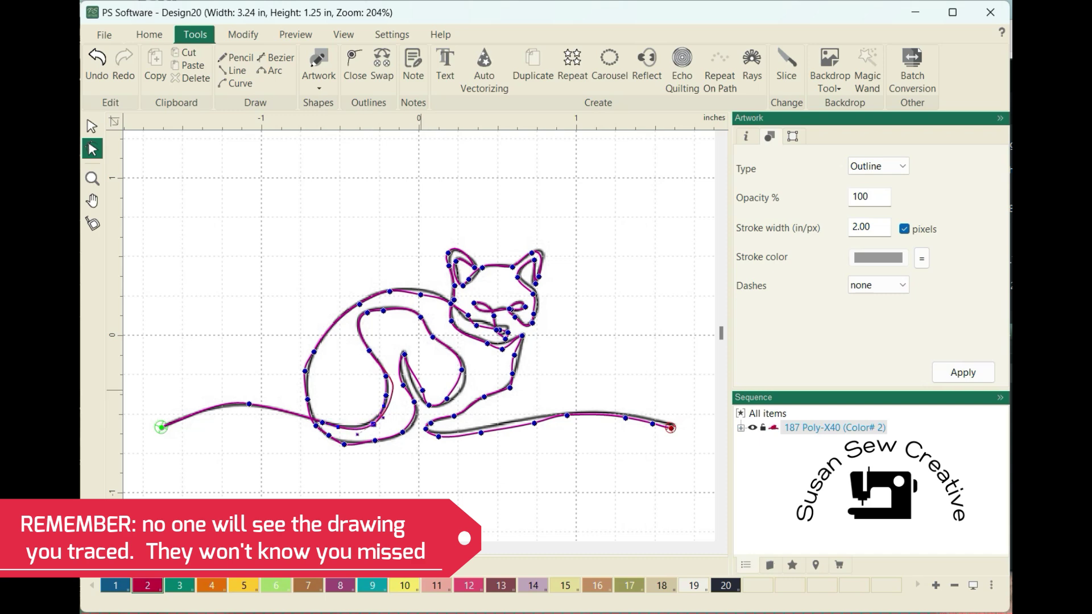
pyautogui.moveTo(422, 390); pyautogui.dragTo(415, 390)
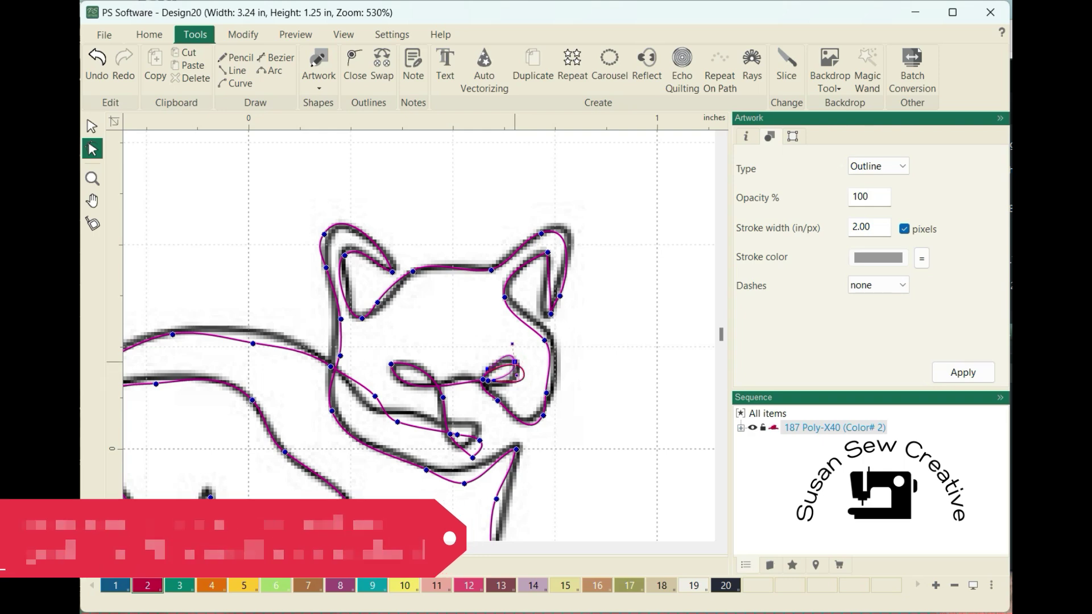
# - Fit the eye, chin, mouth and left-face nodes to the drawing, then show Design6
pyautogui.moveTo(524, 376); pyautogui.dragTo(483, 379)
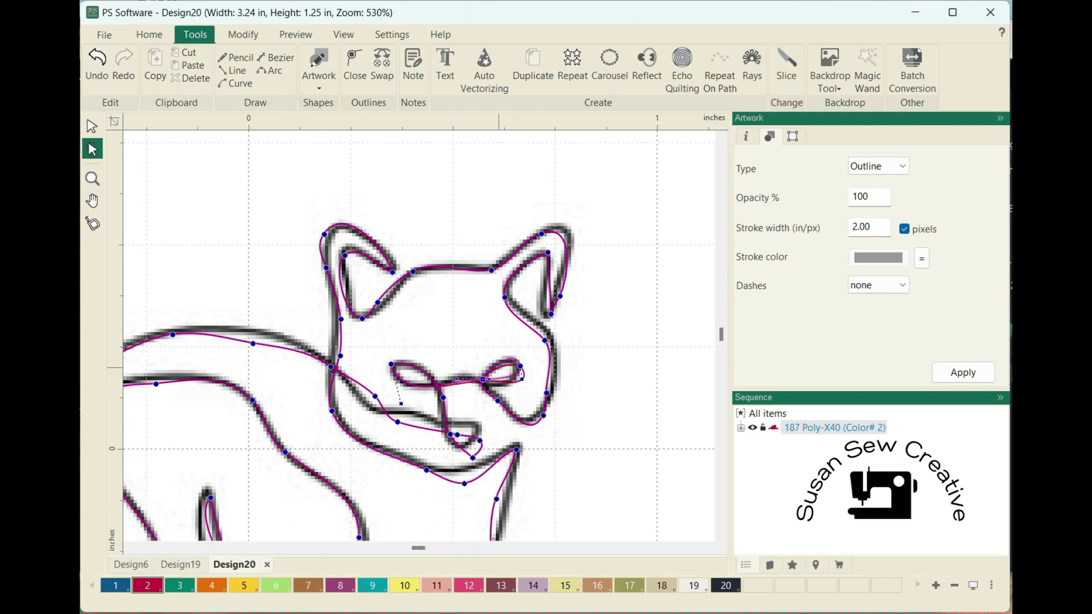
pyautogui.moveTo(480, 440); pyautogui.dragTo(453, 423)
pyautogui.click(449, 433)
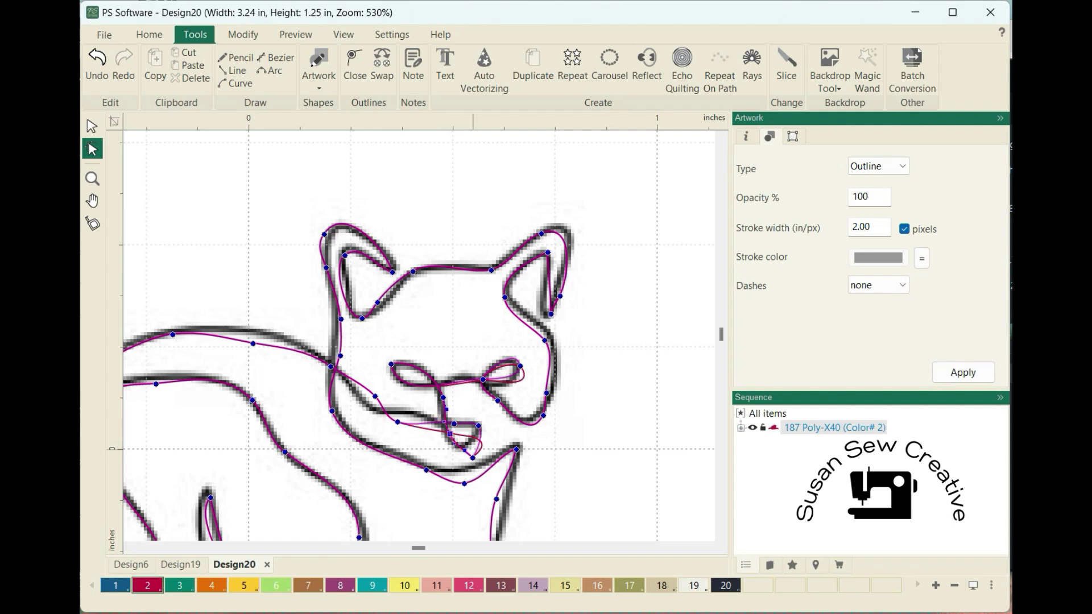
pyautogui.moveTo(473, 457); pyautogui.dragTo(463, 447)
pyautogui.moveTo(398, 421); pyautogui.dragTo(368, 403)
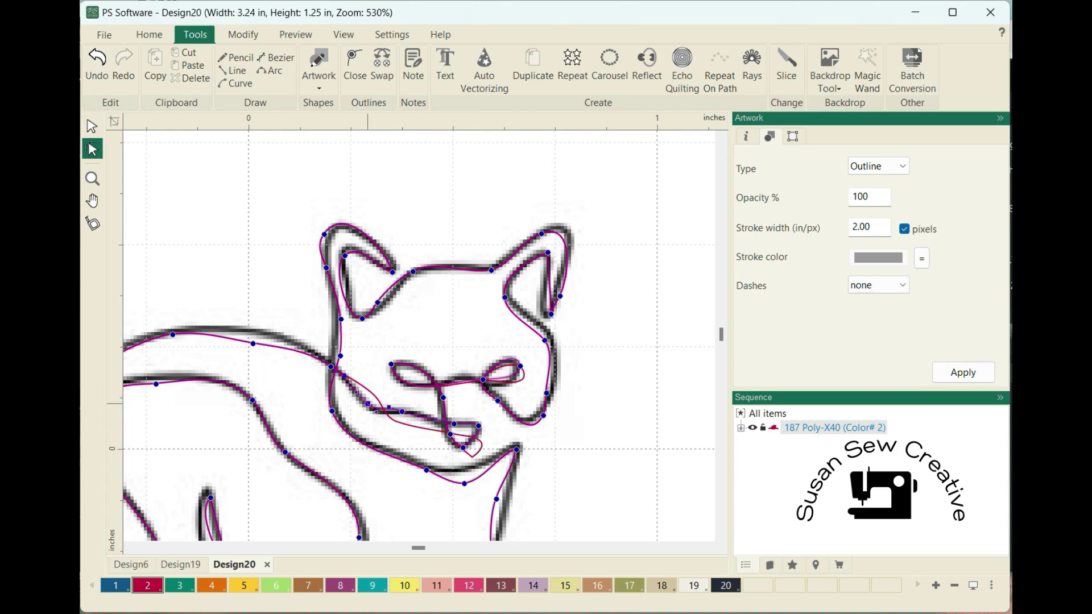
pyautogui.click(340, 356)
pyautogui.moveTo(340, 355); pyautogui.dragTo(333, 315)
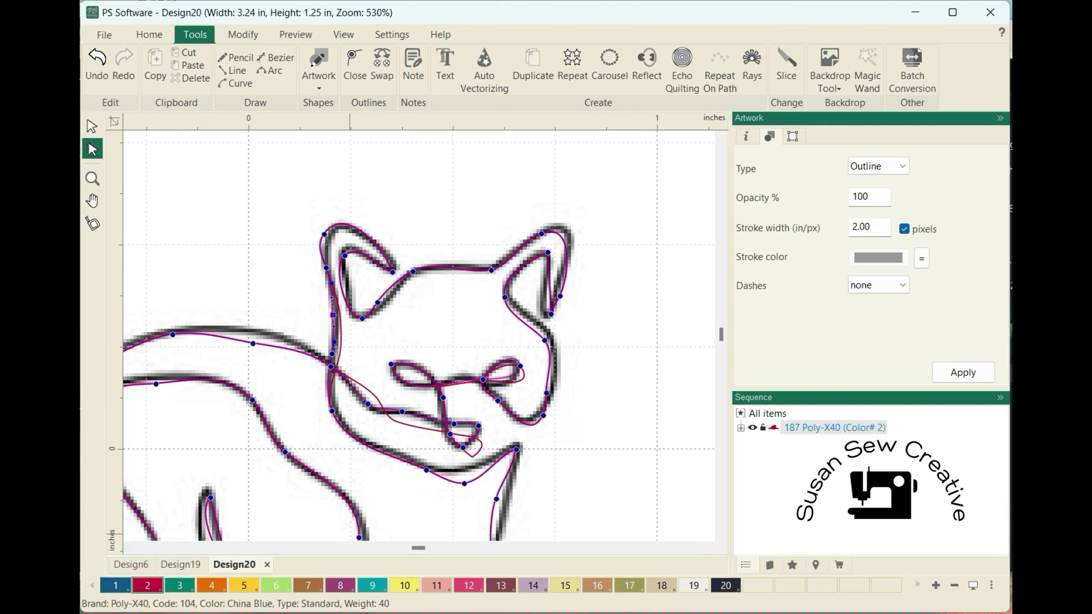
pyautogui.click(131, 565)
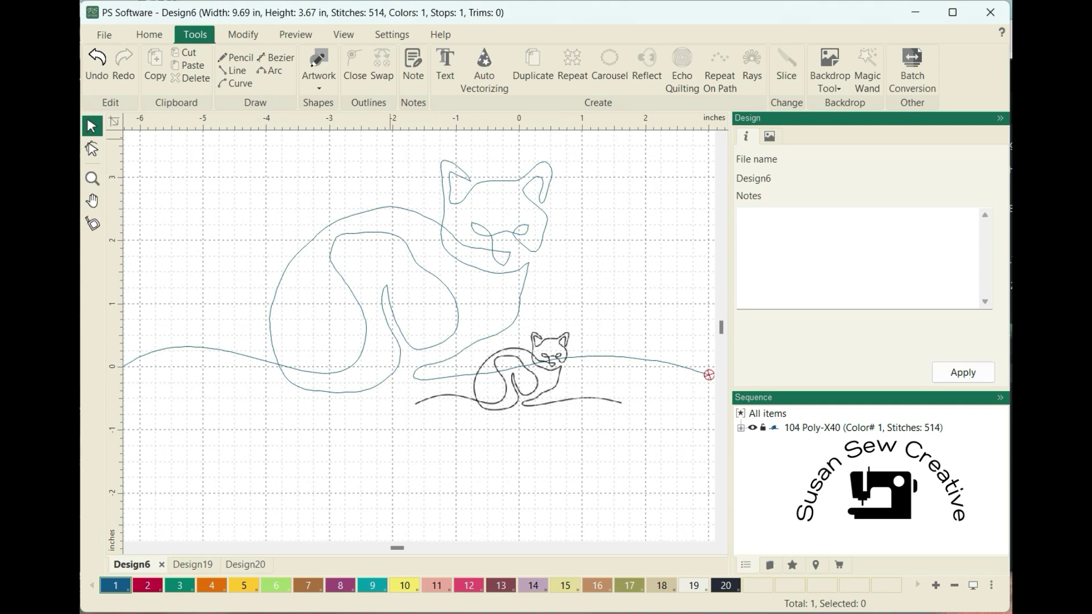
# - Play a Preview > Stitchout simulation of the Design6 cat path
pyautogui.click(295, 34)
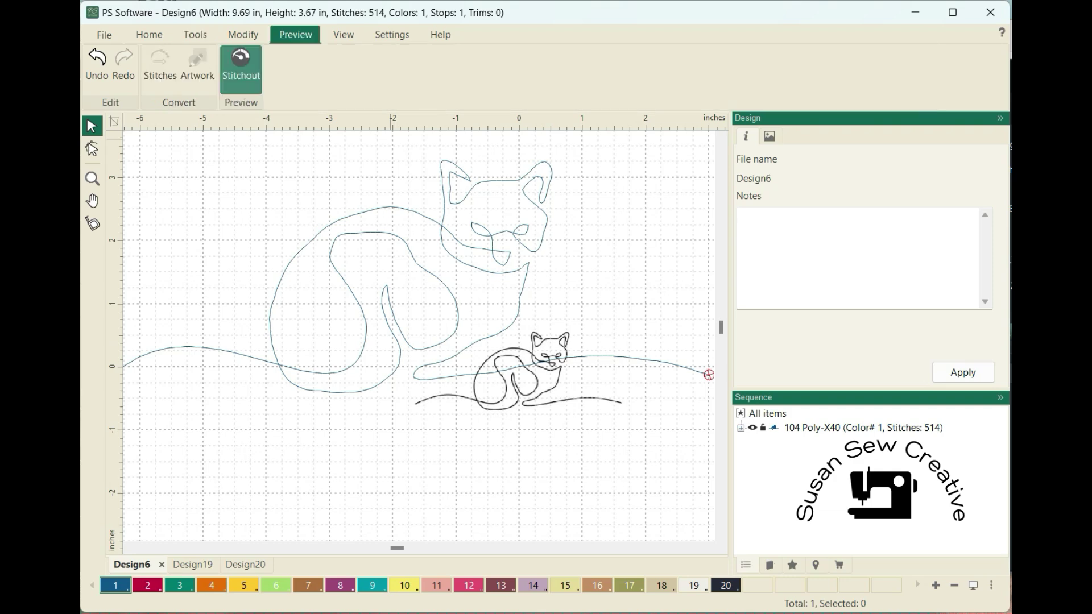
pyautogui.click(241, 65)
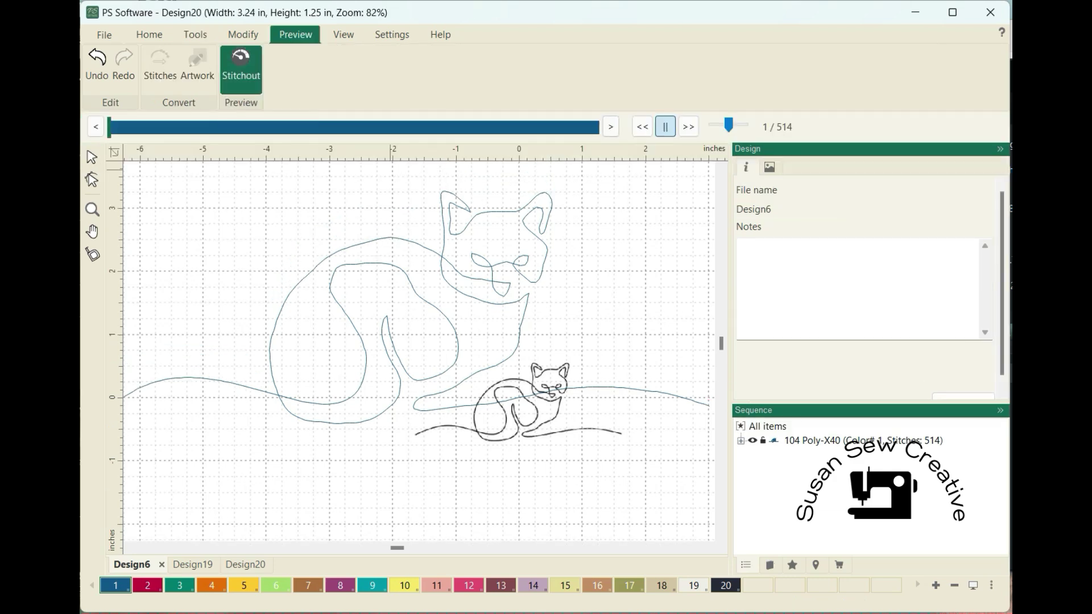
pyautogui.click(688, 126)
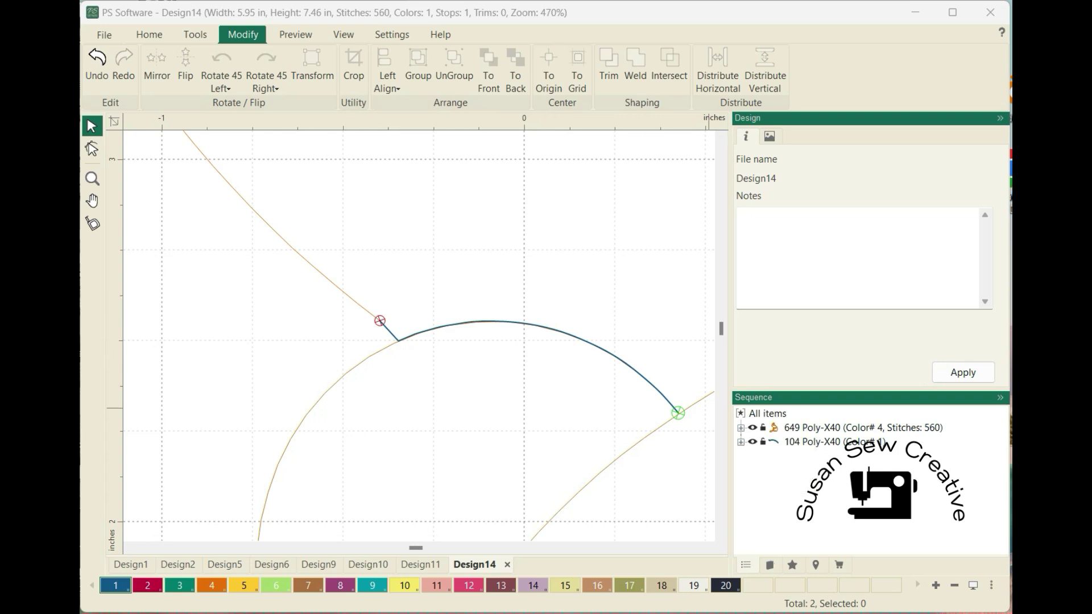
# - Recolour the short arc to thread 15 and connect it with the main cat path
pyautogui.click(824, 442)
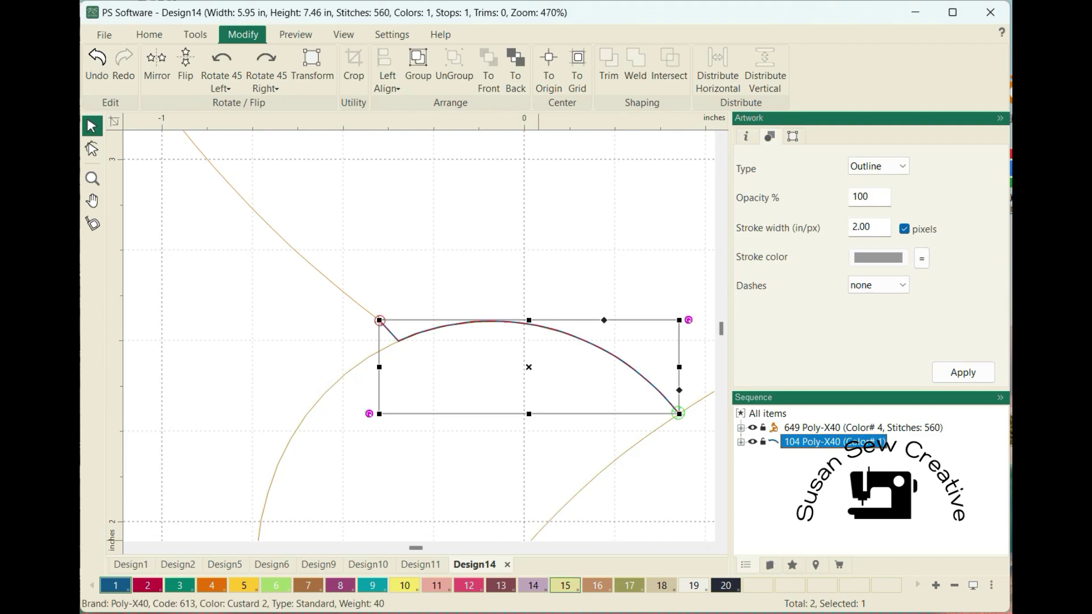
pyautogui.click(564, 585)
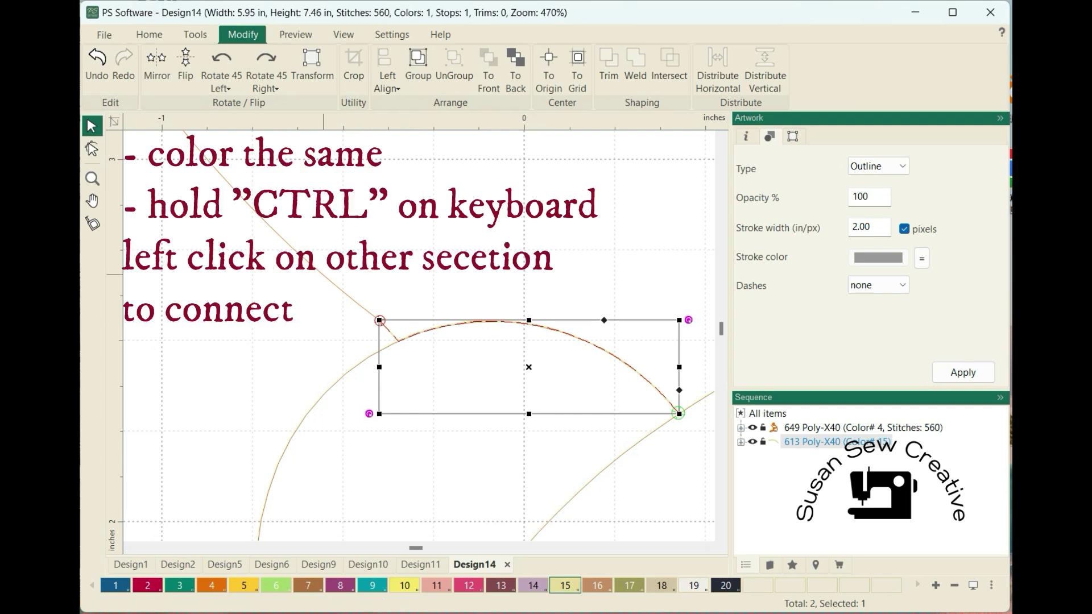
pyautogui.keyDown('ctrl'); pyautogui.click(323, 274); pyautogui.keyUp('ctrl')
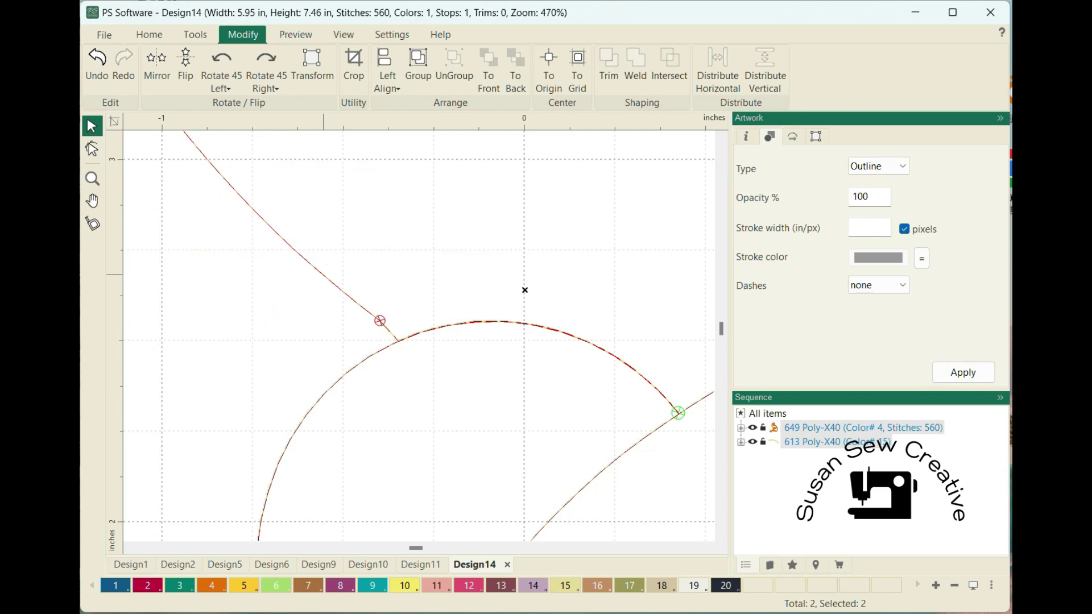
pyautogui.rightClick(325, 276)
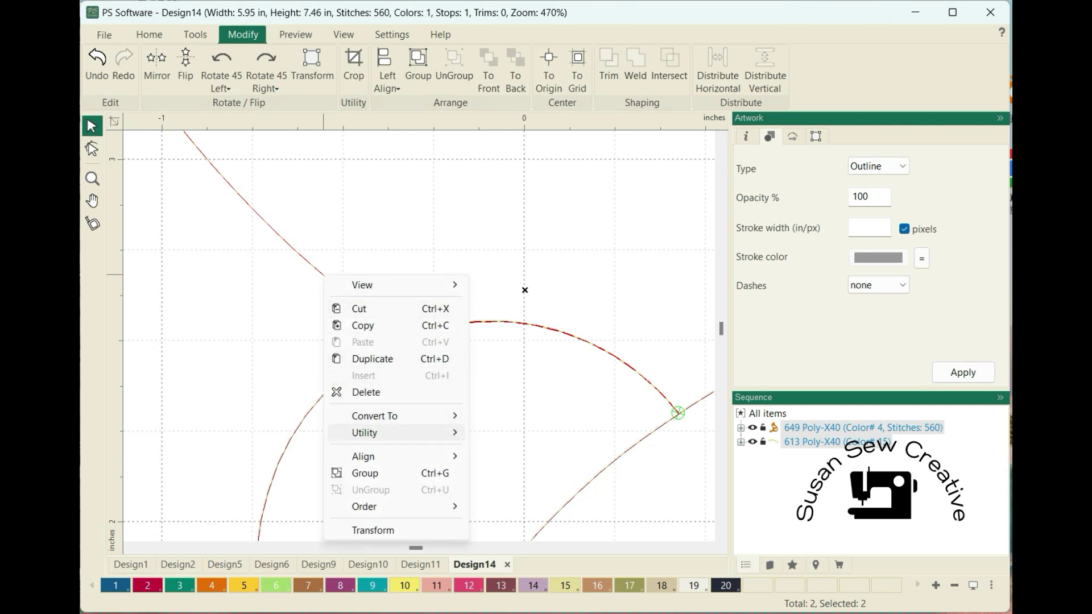
pyautogui.moveTo(375, 433)
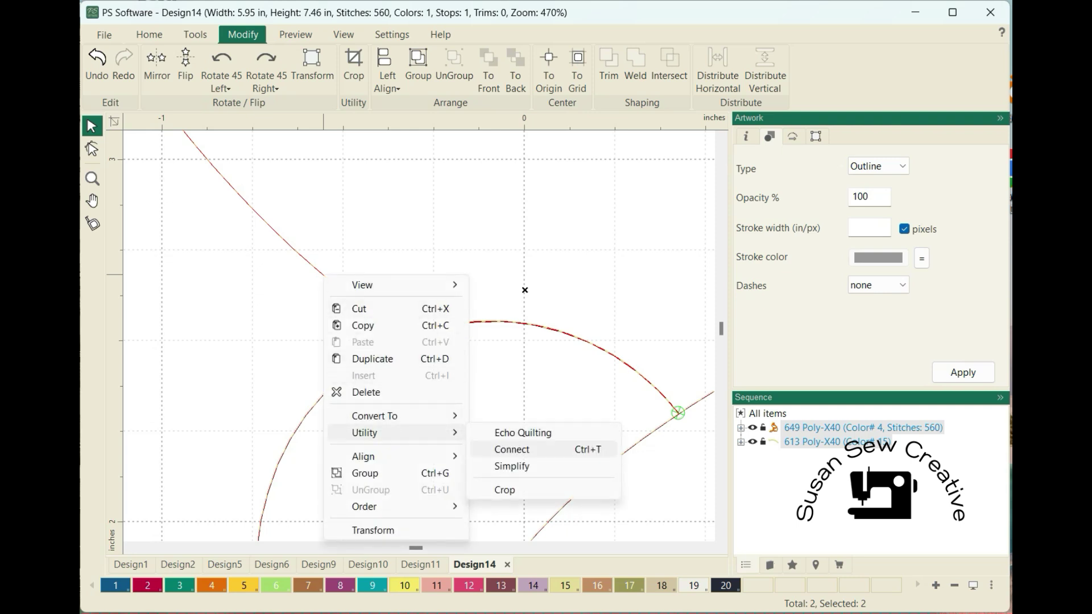
pyautogui.click(512, 450)
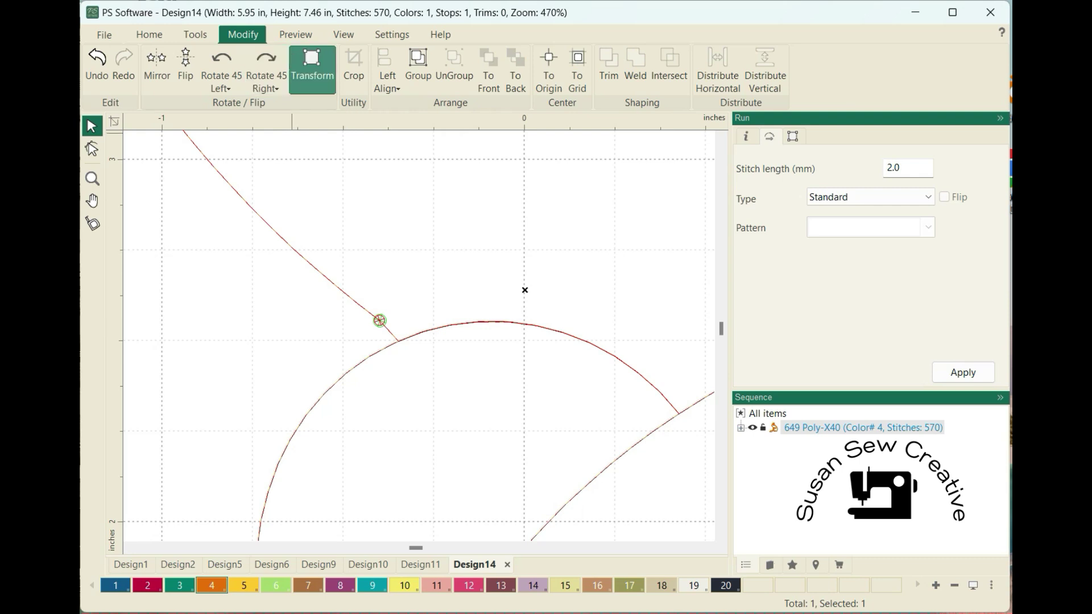
# - Zoom to fit the whole joined Design14 cat design in view
pyautogui.click(295, 35)
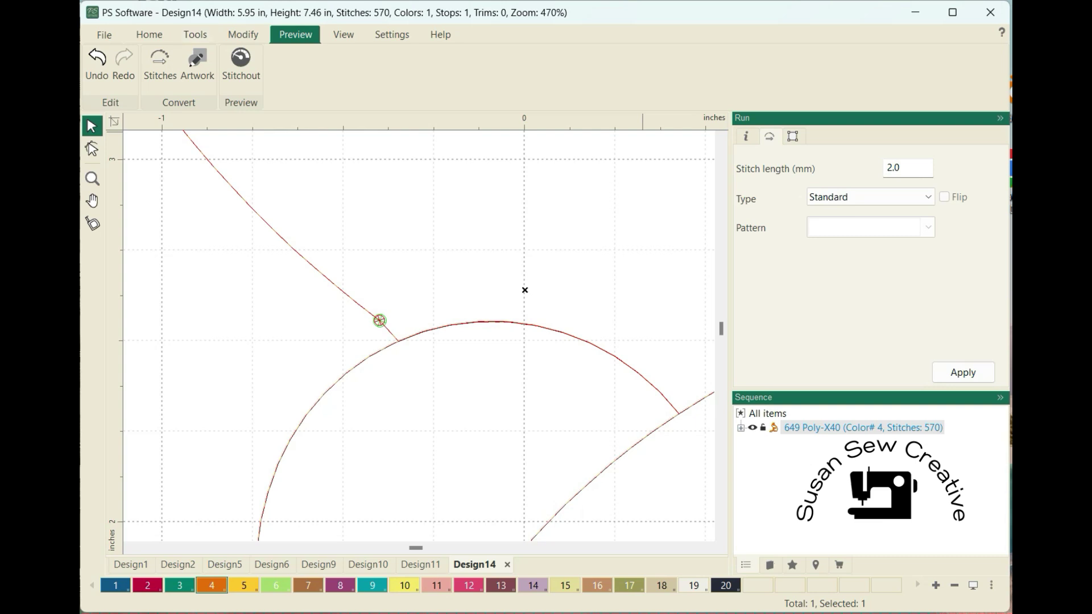
pyautogui.click(343, 34)
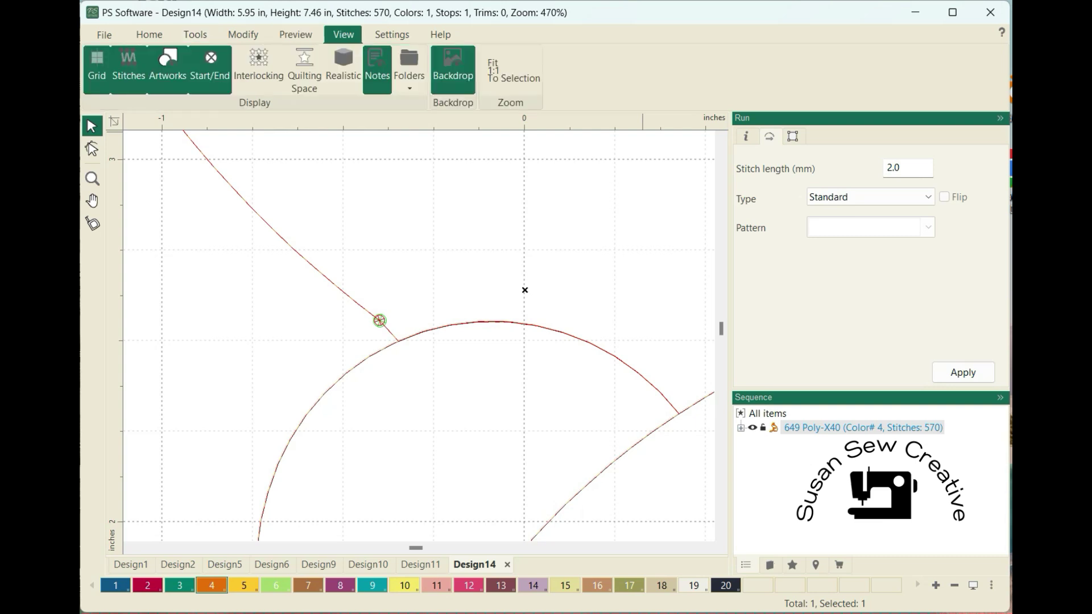
pyautogui.click(510, 78)
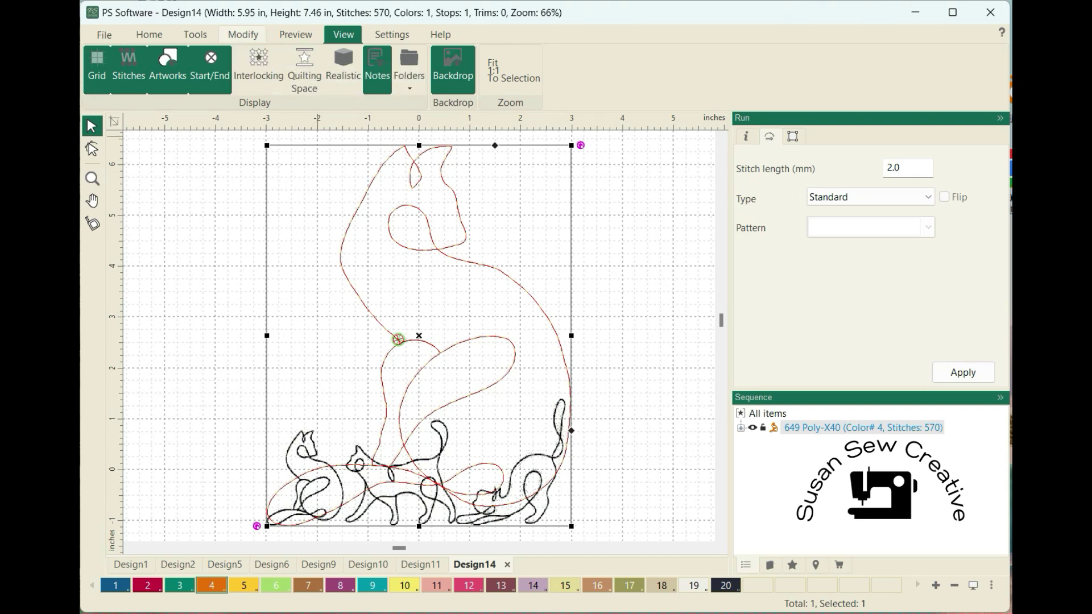
# - Play the stitch-out simulation of the joined 570-stitch design
pyautogui.click(295, 34)
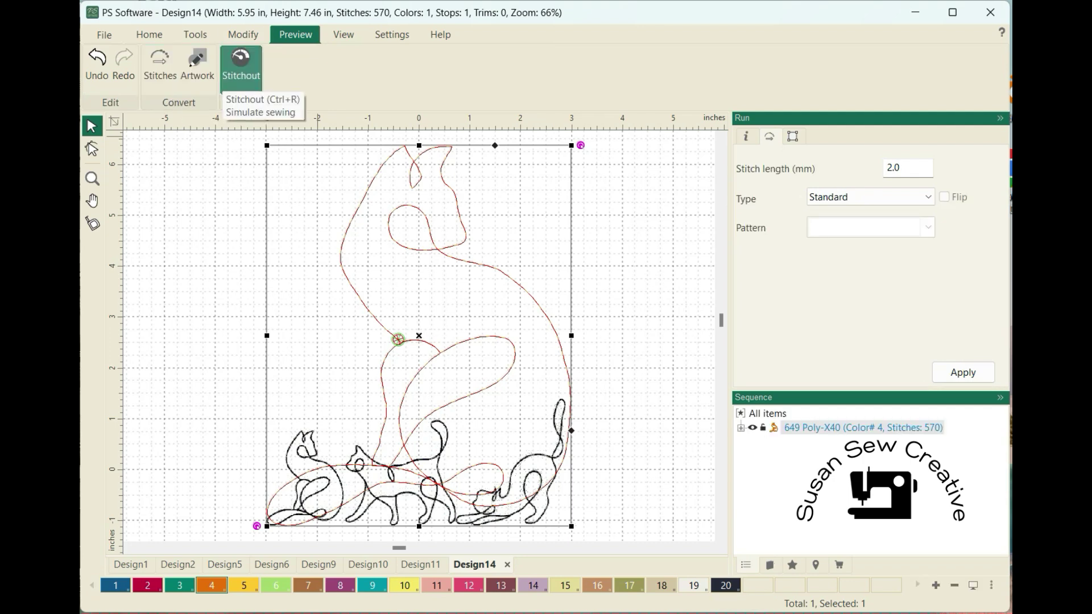
pyautogui.click(240, 65)
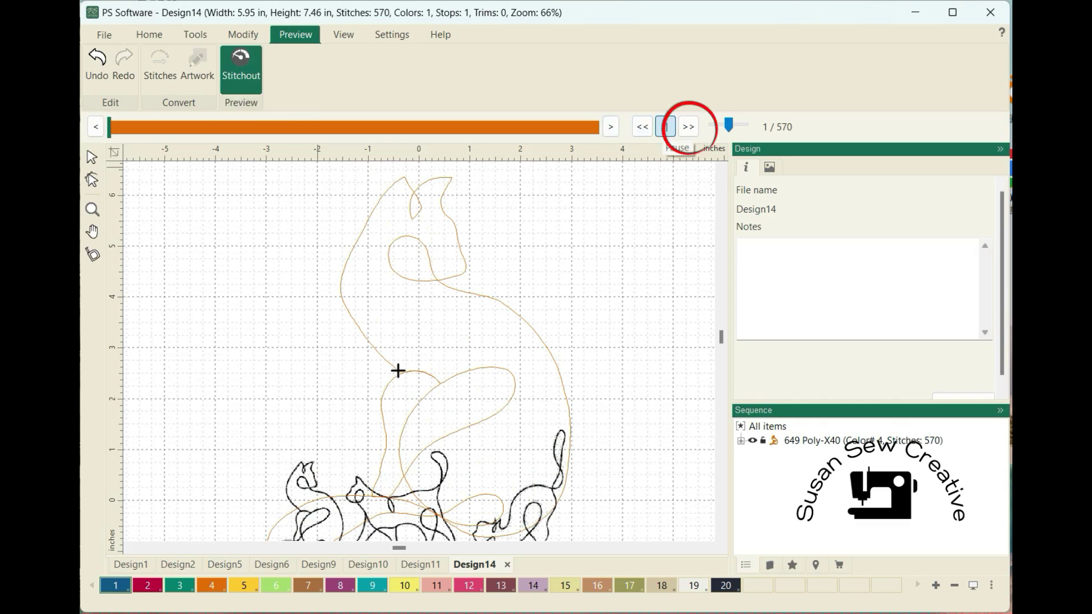
pyautogui.click(688, 126)
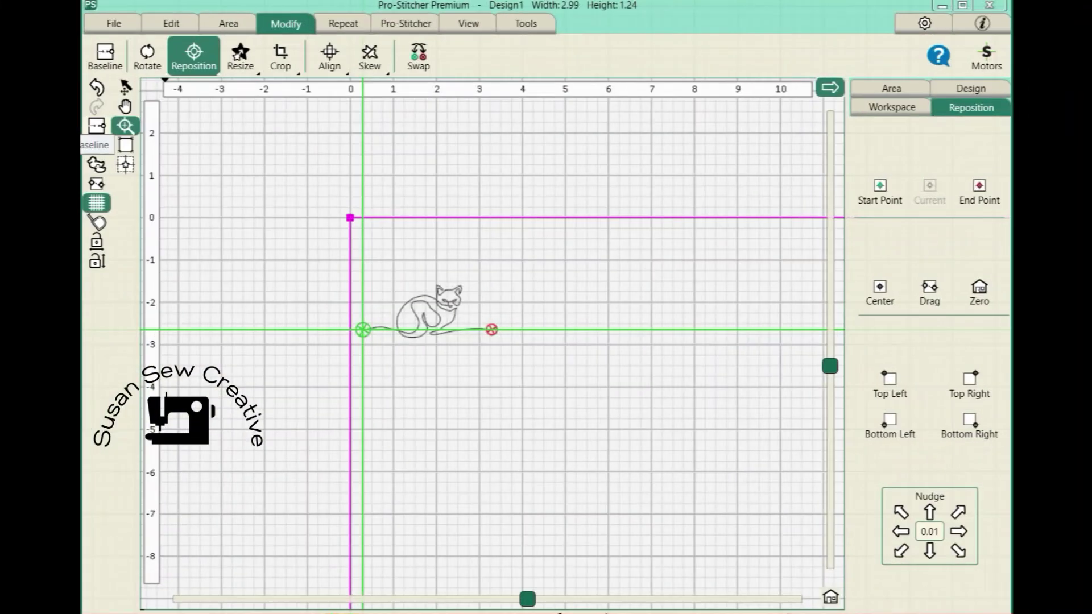
# - Turn on the measure tool and bring up Repeat settings for the lying-cat Design1
pyautogui.click(96, 145)
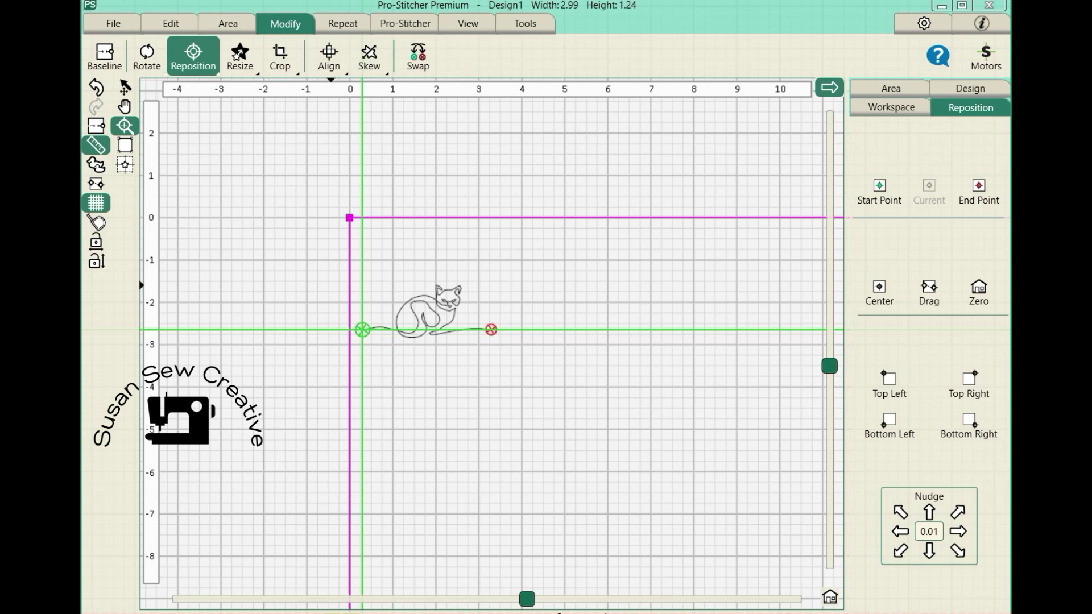
pyautogui.click(342, 24)
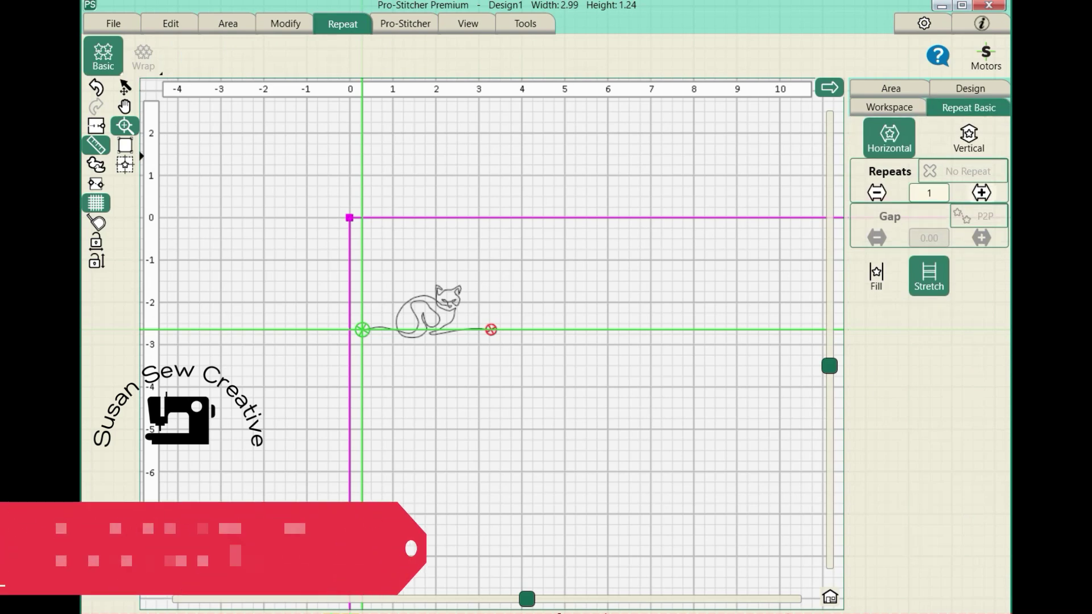
# - Set 15 horizontal repeats and 2 vertical rows, making the layout 44.87 × 2.48 in
pyautogui.doubleClick(981, 192)
pyautogui.tripleClick(981, 193)
pyautogui.doubleClick(980, 192)
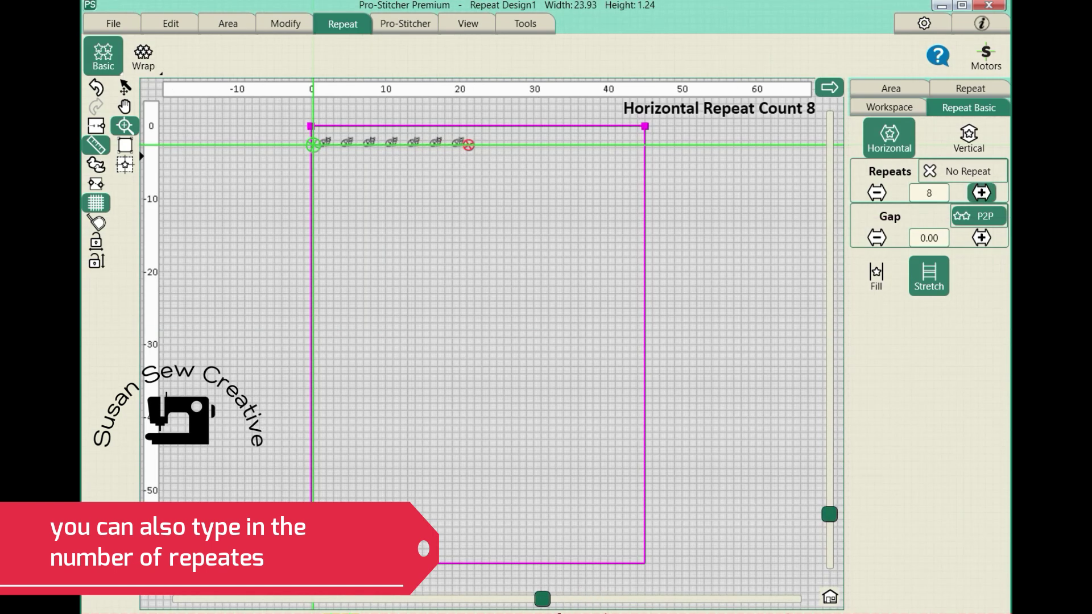
pyautogui.doubleClick(980, 193)
pyautogui.doubleClick(981, 192)
pyautogui.tripleClick(981, 192)
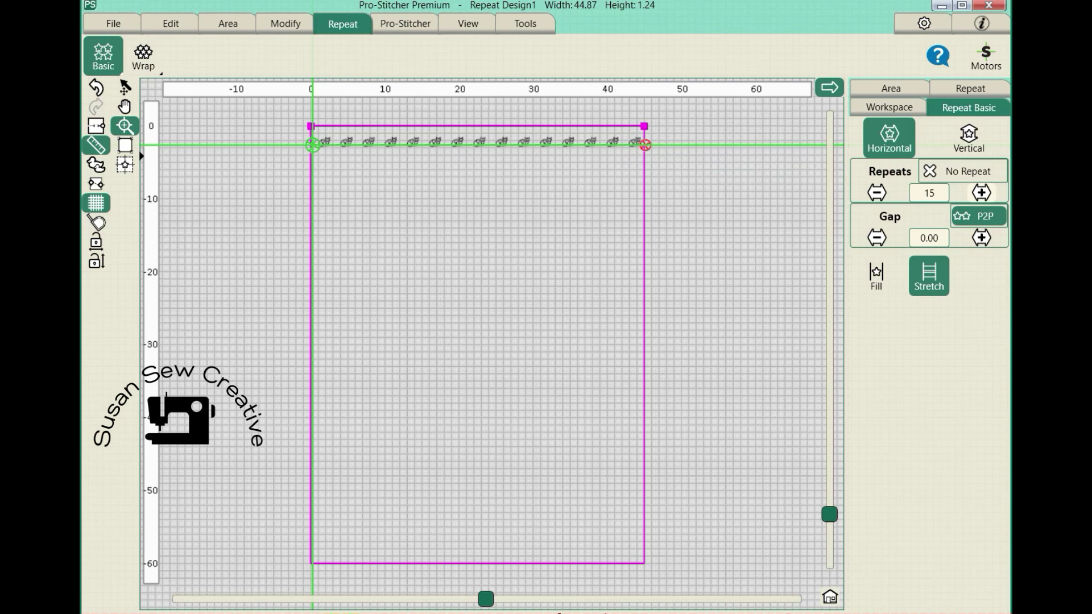
pyautogui.click(969, 136)
pyautogui.click(981, 192)
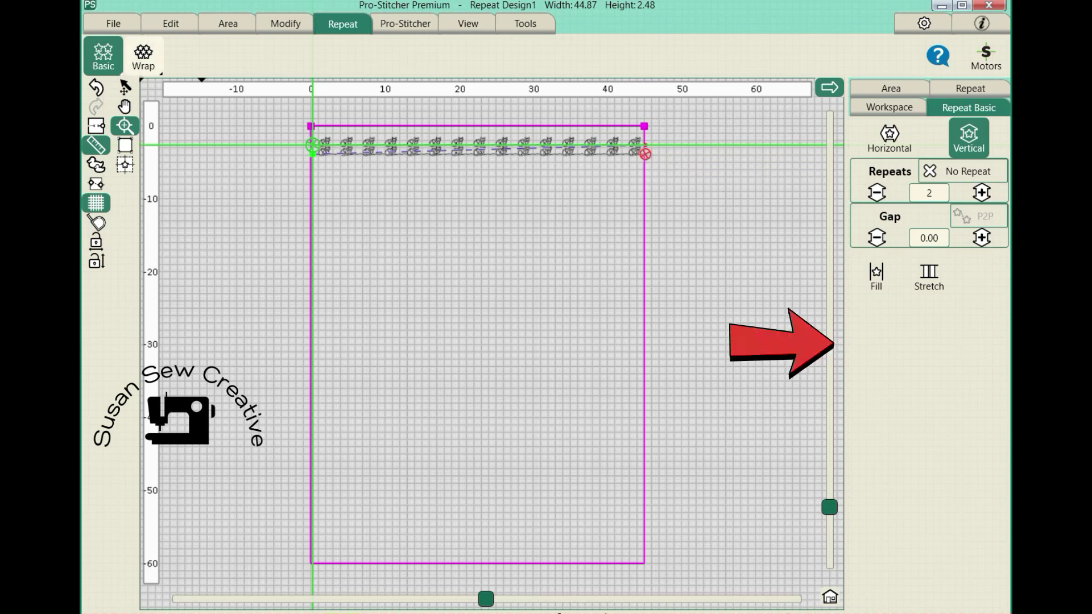
# - Wrap the rows horizontally with the second row offset by half (row 1.50)
pyautogui.click(143, 55)
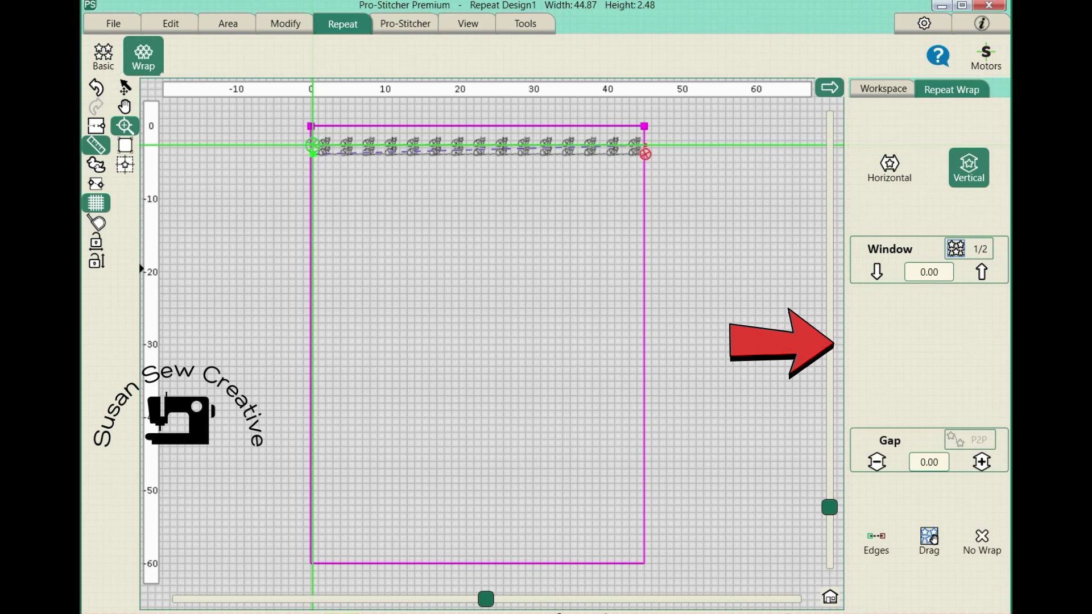
pyautogui.click(889, 168)
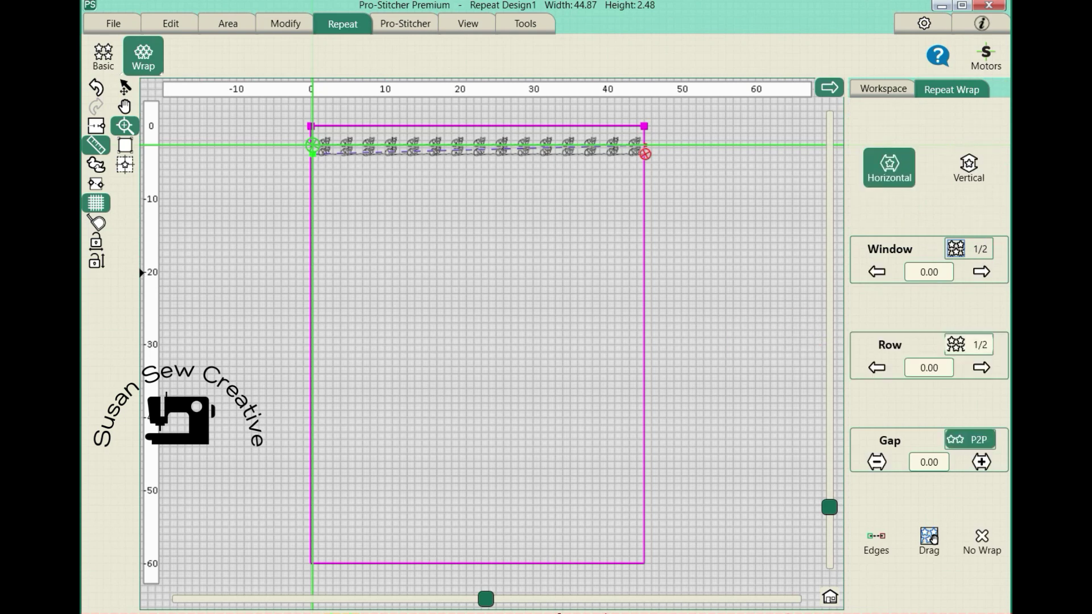
pyautogui.click(969, 344)
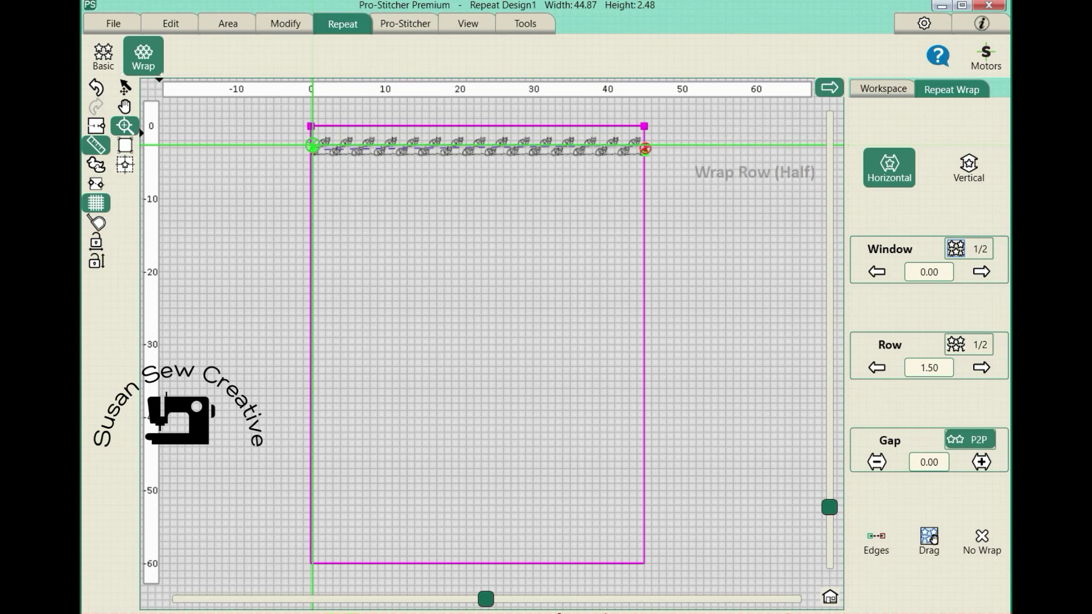